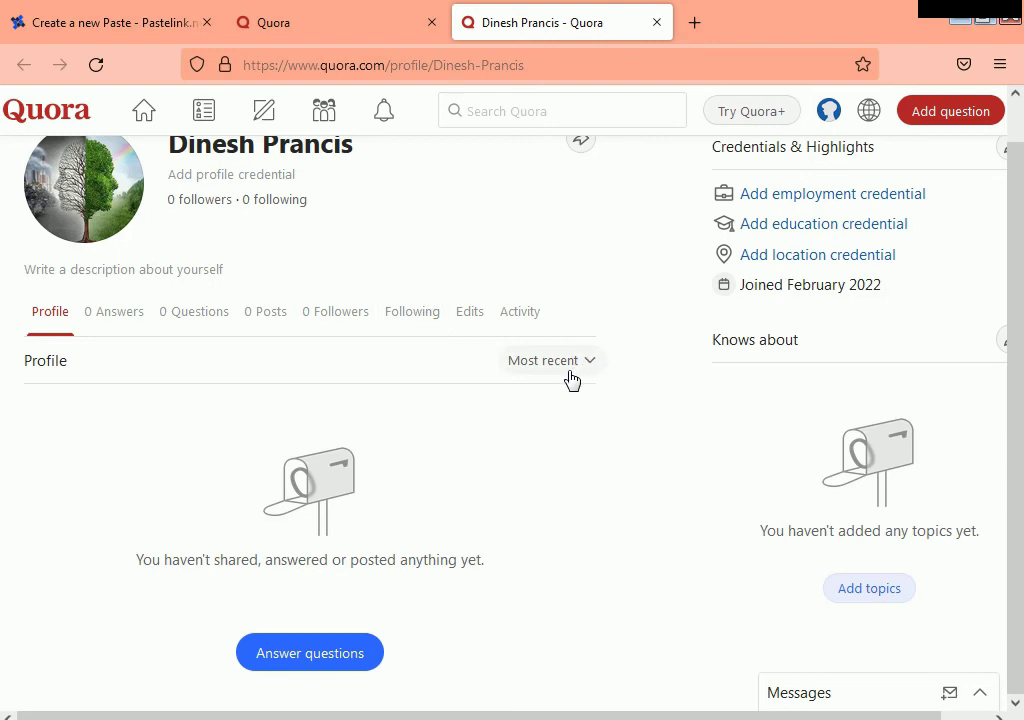
- Leave the profile page and open the Quora home feed
scroll(565, 370, up, 1)
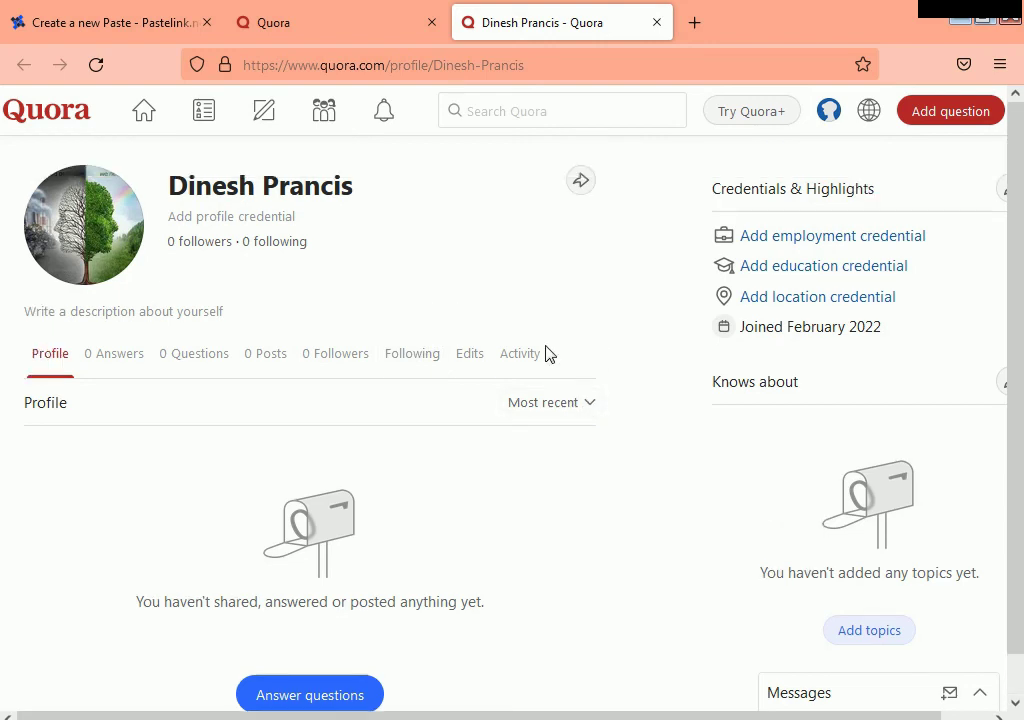
click(145, 124)
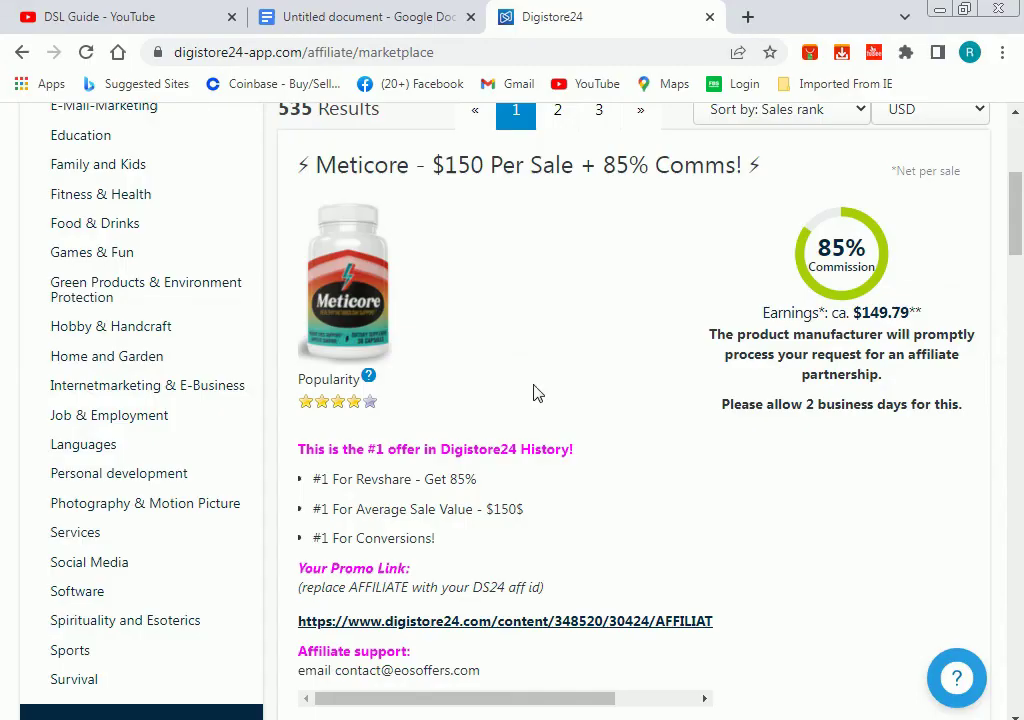
- Switch to the Digistore24 marketplace and look through the Meticore, Ultimate Keto Meal Plan and Tube Mastery and Monetization offers
scroll(555, 389, down, 1)
scroll(557, 389, down, 5)
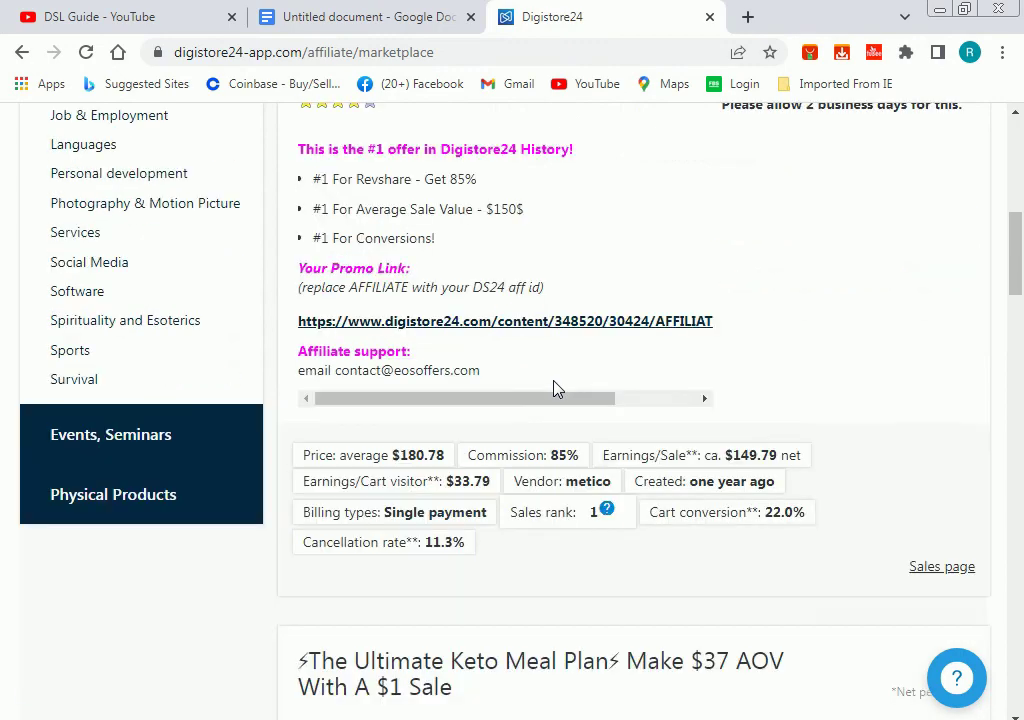
scroll(557, 389, down, 6)
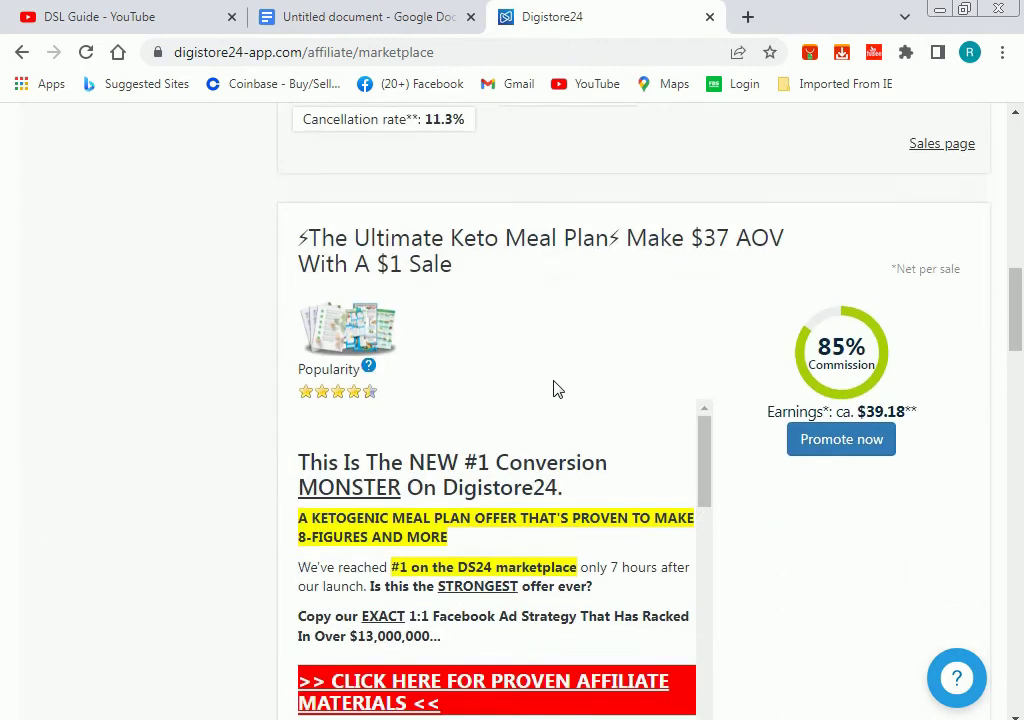
scroll(981, 437, down, 6)
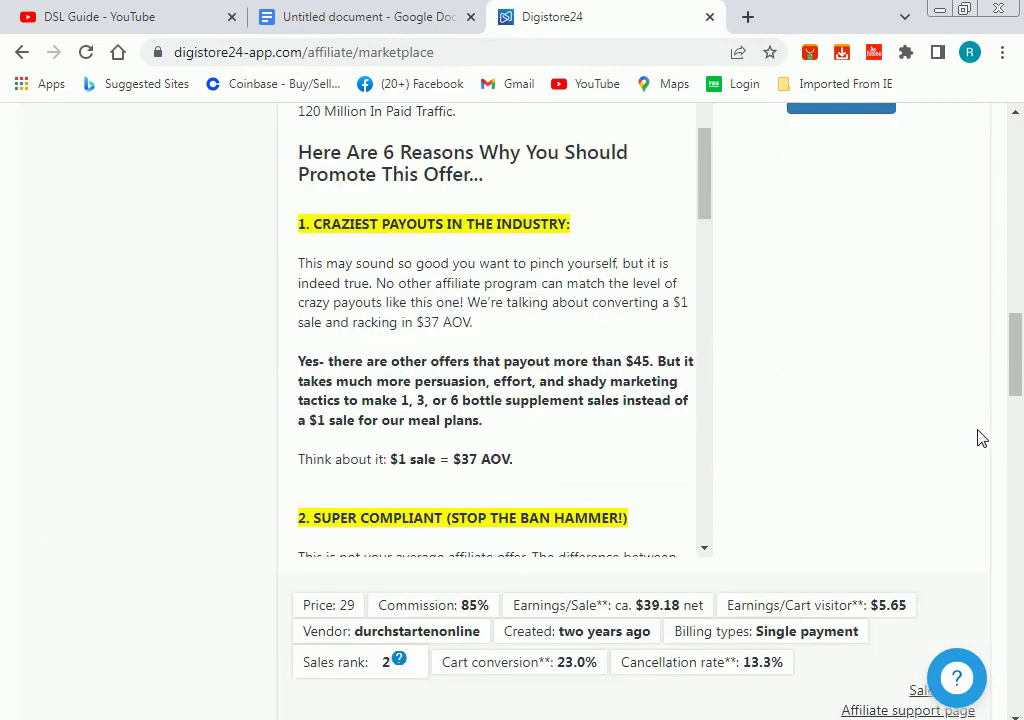
scroll(980, 437, down, 2)
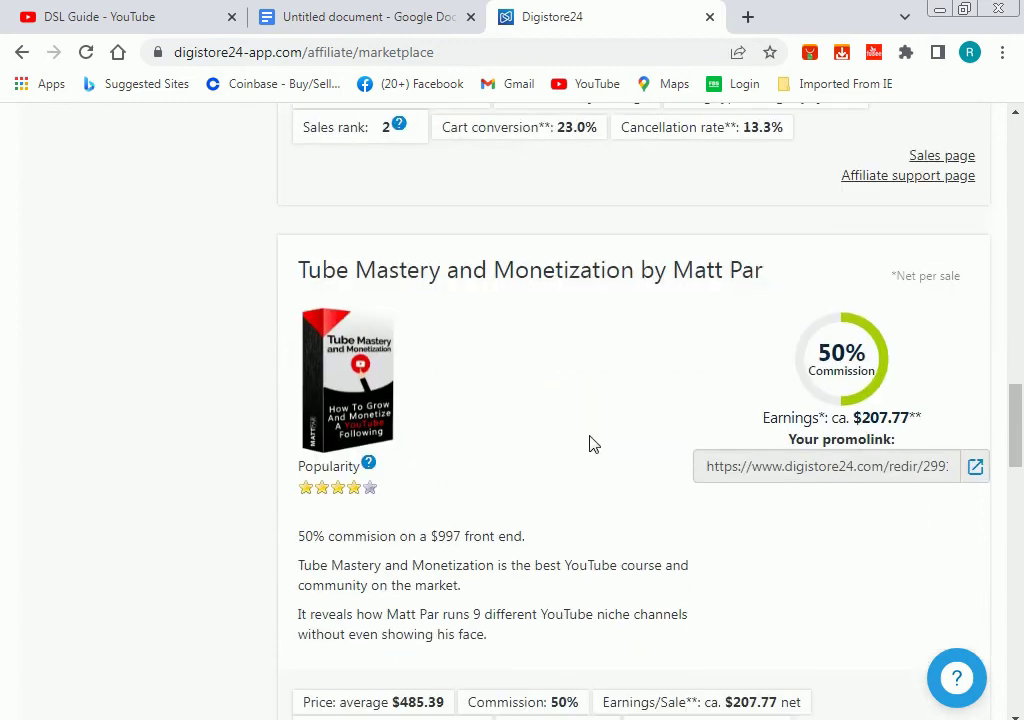
scroll(567, 416, down, 1)
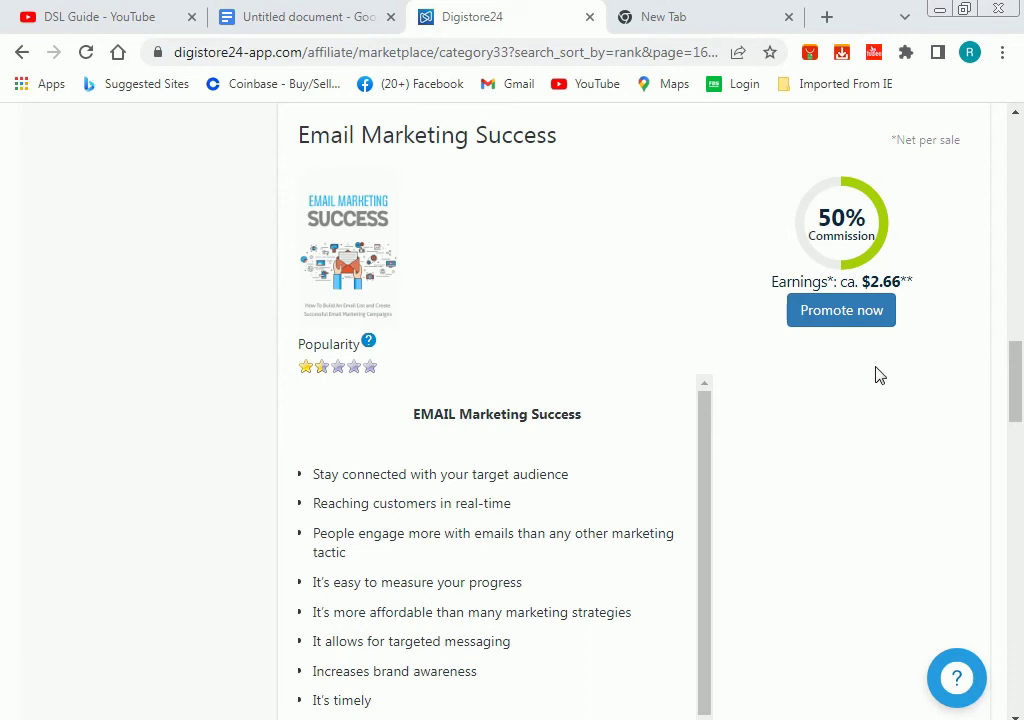
- Copy the product title "Email Marketing Success" from its Digistore24 marketplace listing
mouse_move(1016, 383)
mouse_down()
mouse_move(1020, 434)
mouse_move(1004, 355)
mouse_move(1015, 491)
mouse_move(1019, 373)
mouse_up()
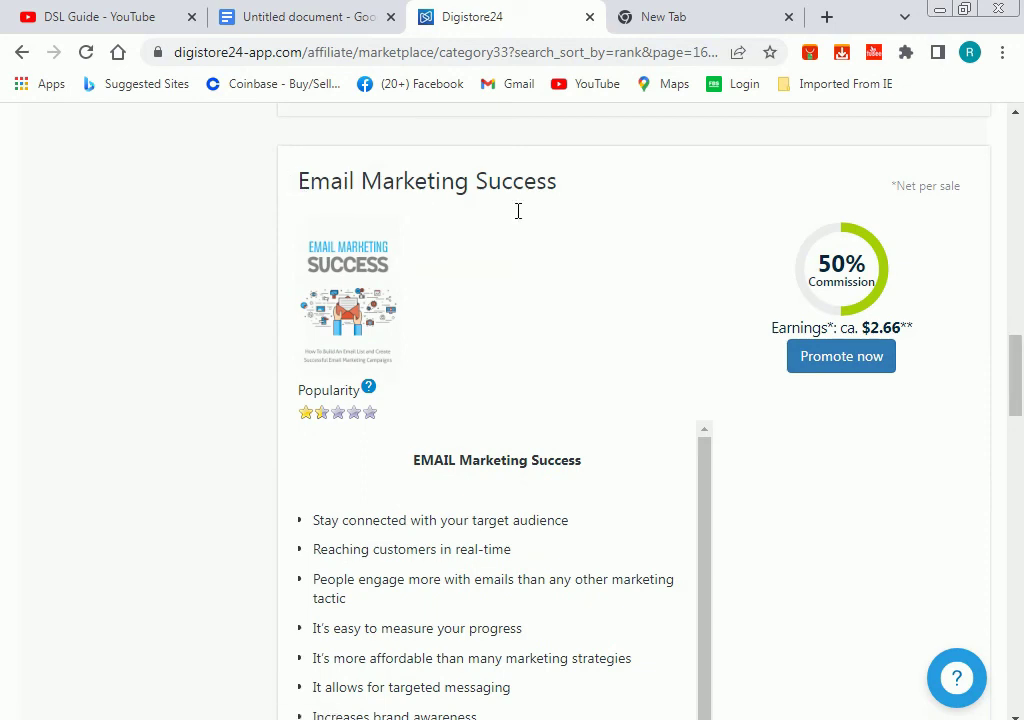
drag(539, 185, 277, 190)
key(ctrl+c)
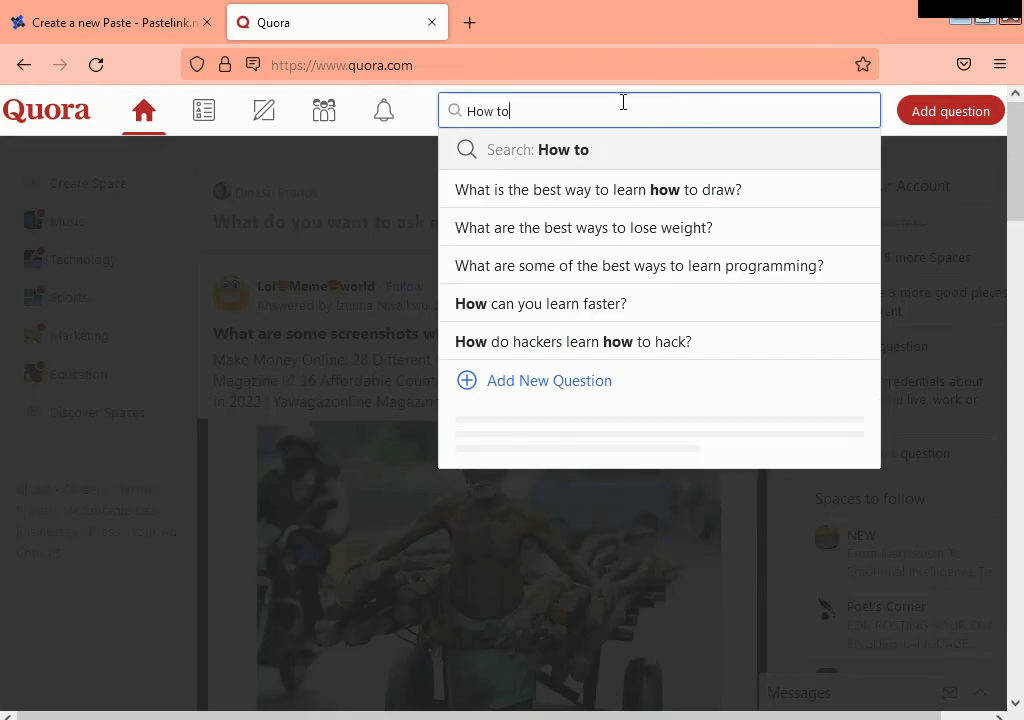
- In Quora, complete the search as "How to Email Marketing Success" and open the suggested question "How does email marketing work?"
right_click(552, 108)
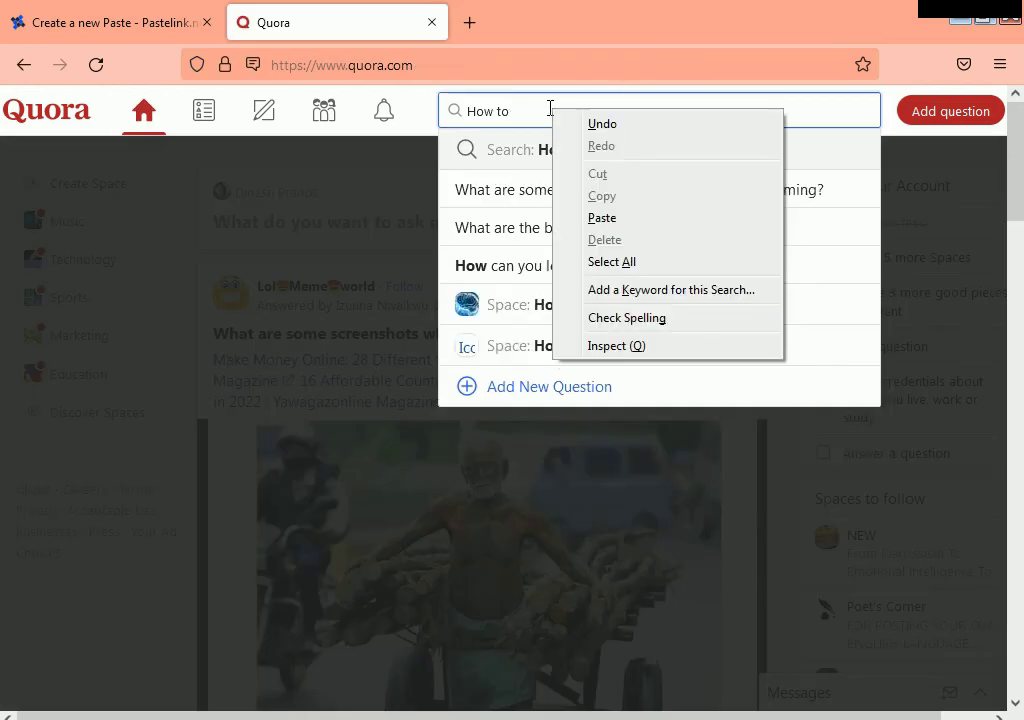
click(629, 220)
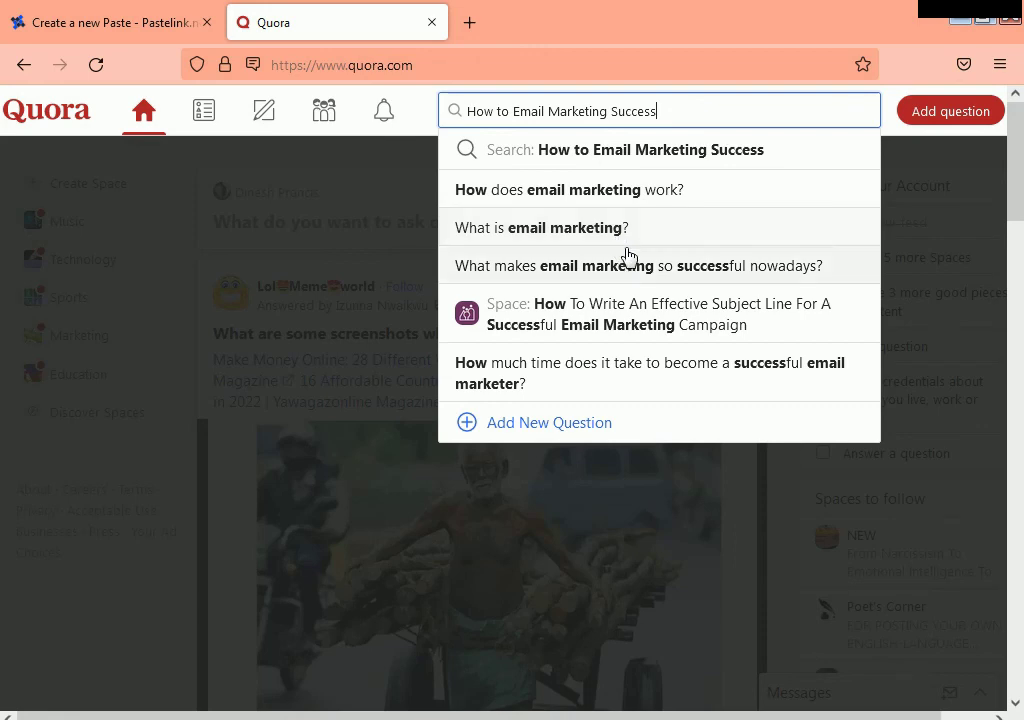
click(611, 191)
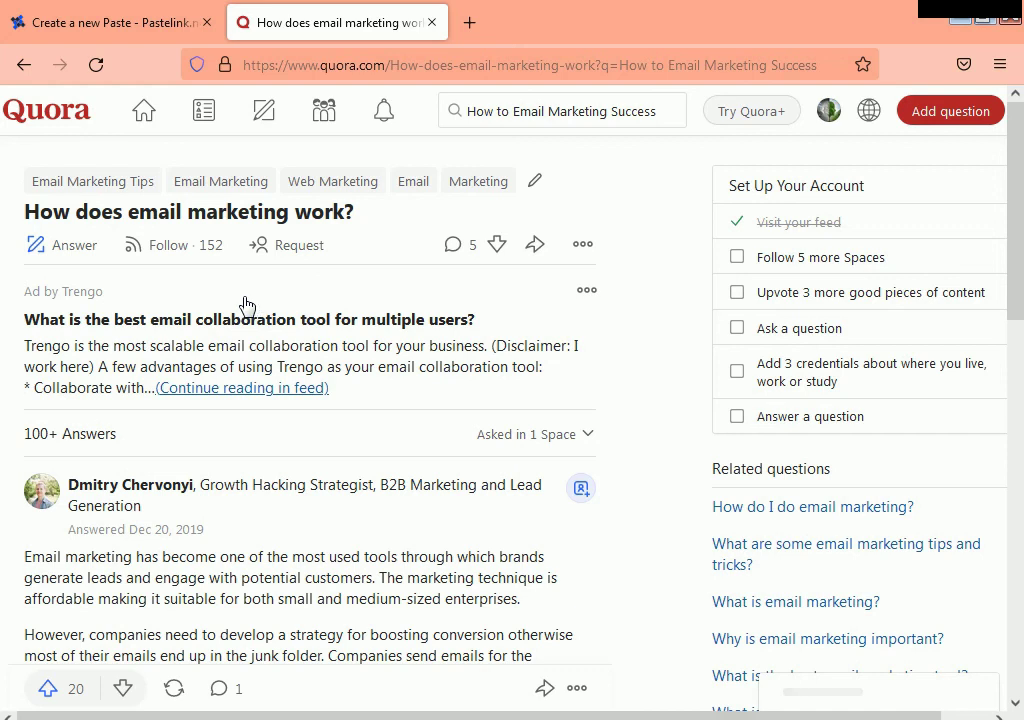
- Start an answer to the question "How does email marketing work?"
click(36, 188)
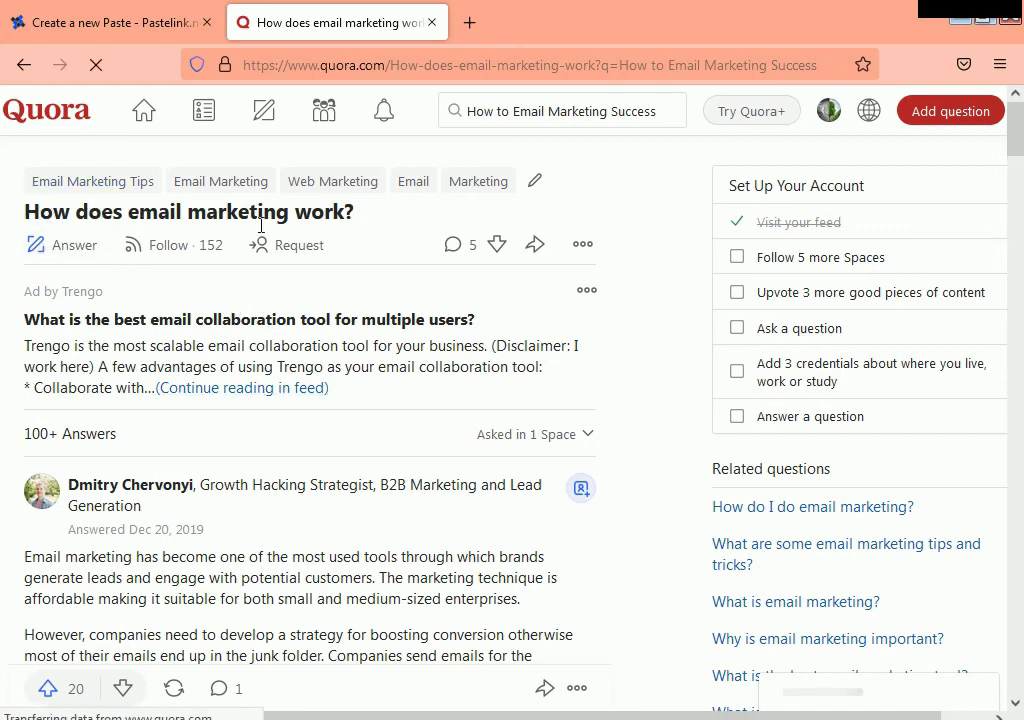
click(78, 258)
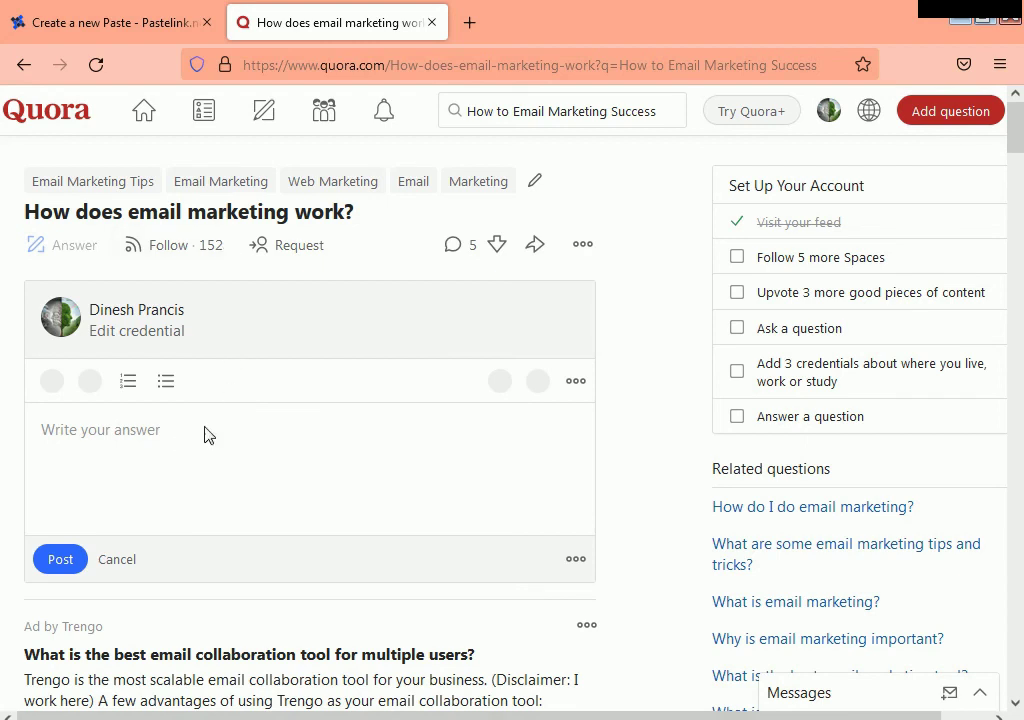
click(175, 442)
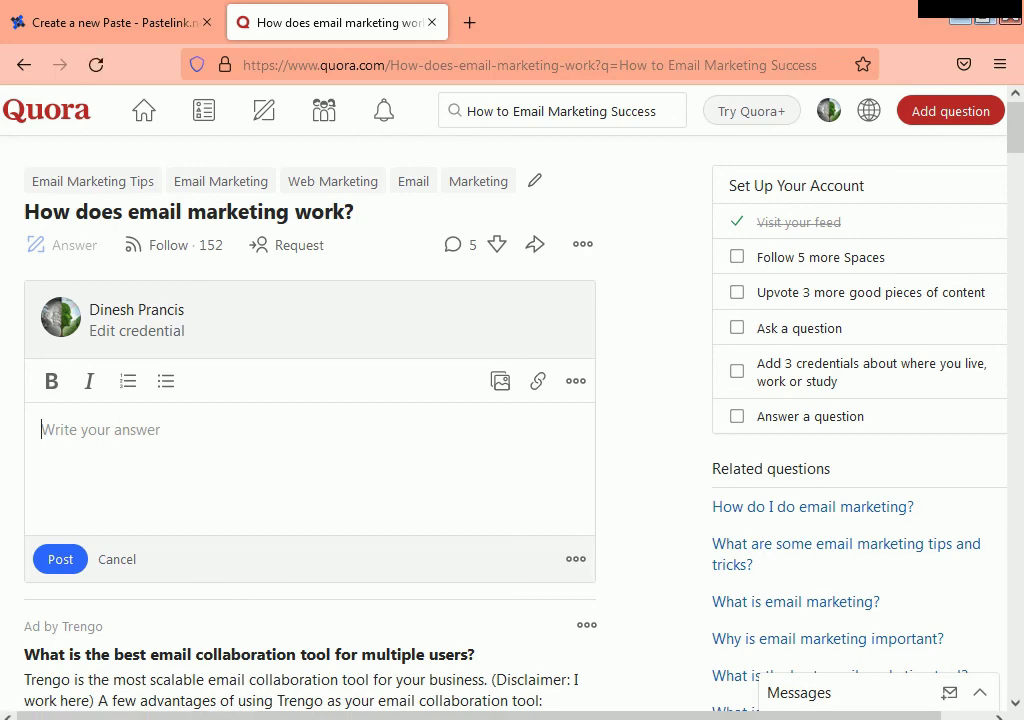
- Switch to Digistore24 and copy the Email Marketing Success description from "Stay connected with your target audience" through "And much more!"
key(alt+Tab)
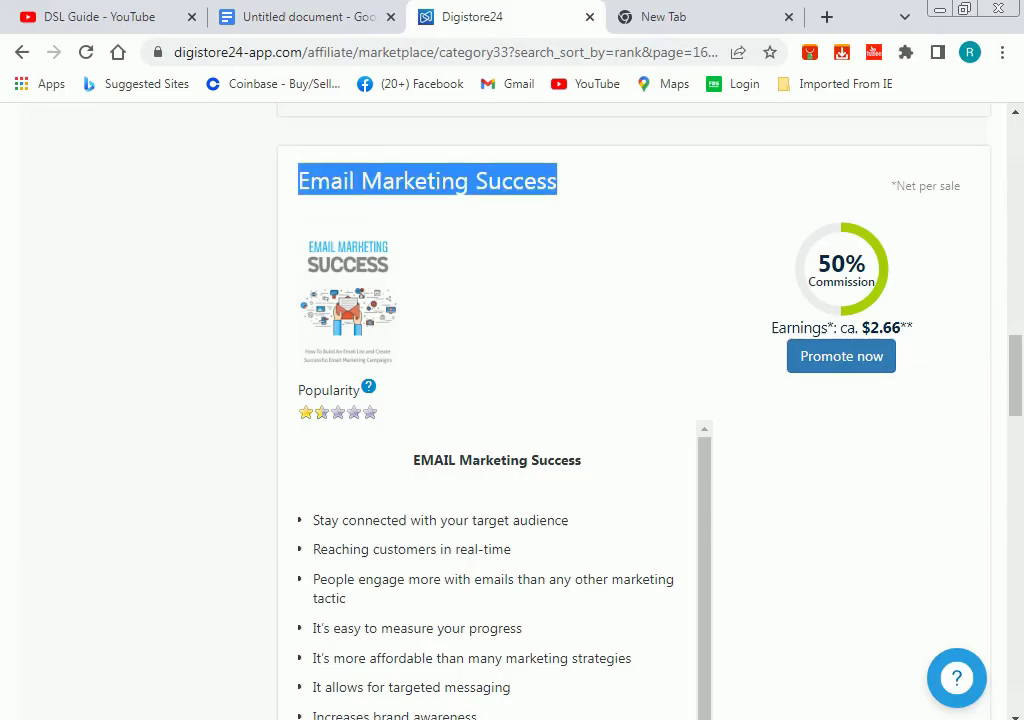
scroll(526, 549, down, 3)
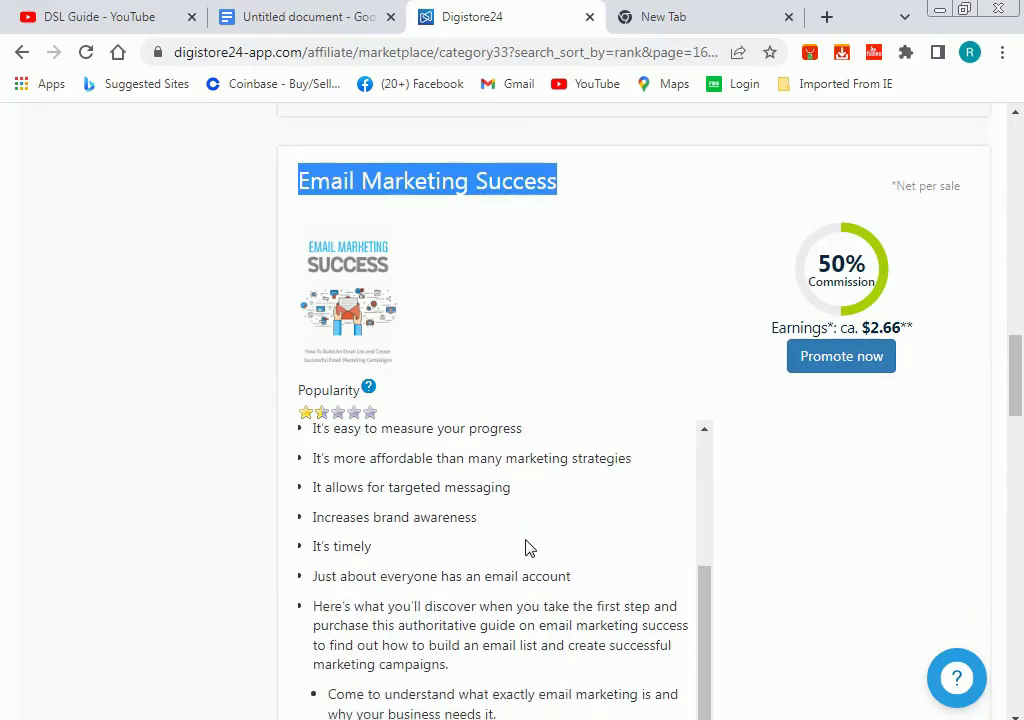
scroll(528, 547, up, 2)
scroll(527, 548, up, 1)
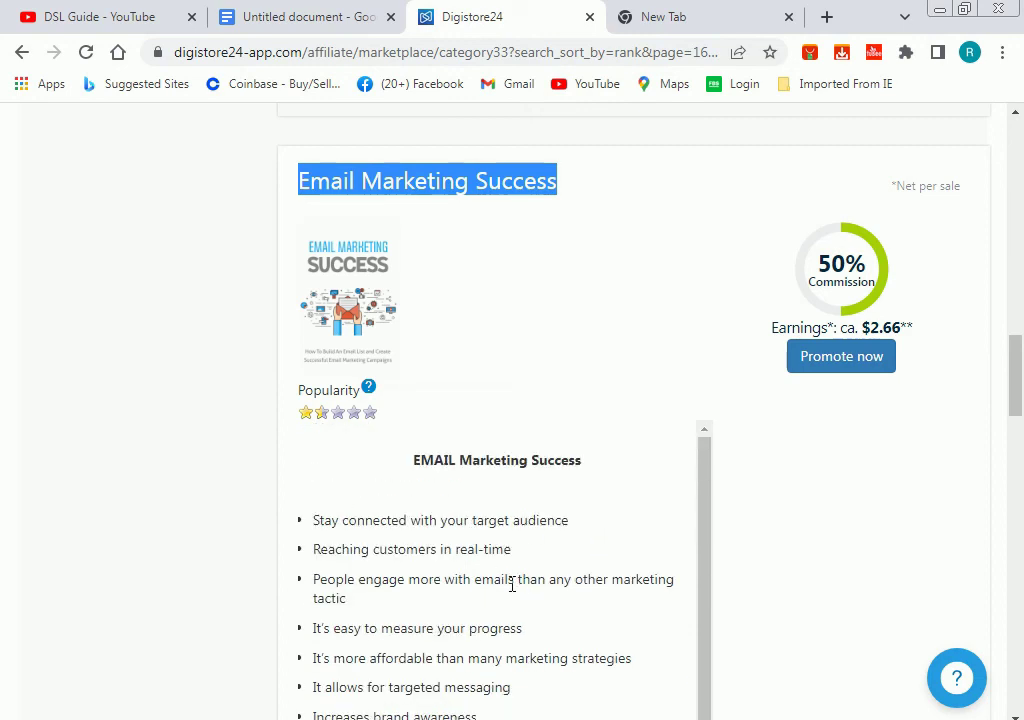
scroll(512, 585, down, 1)
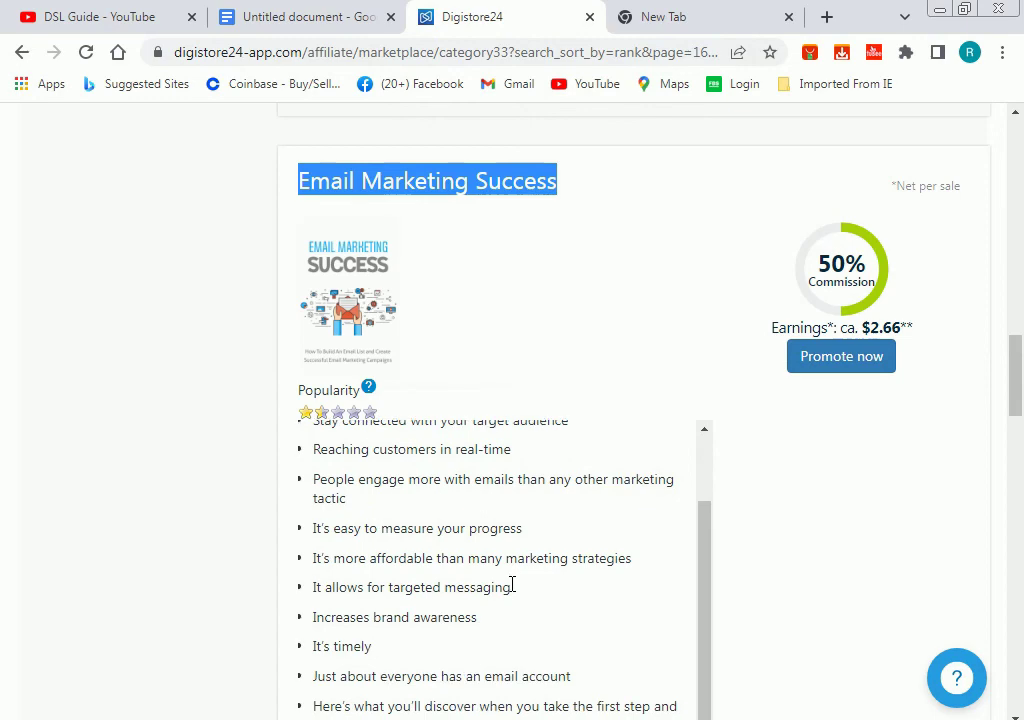
scroll(512, 585, down, 1)
scroll(512, 585, down, 2)
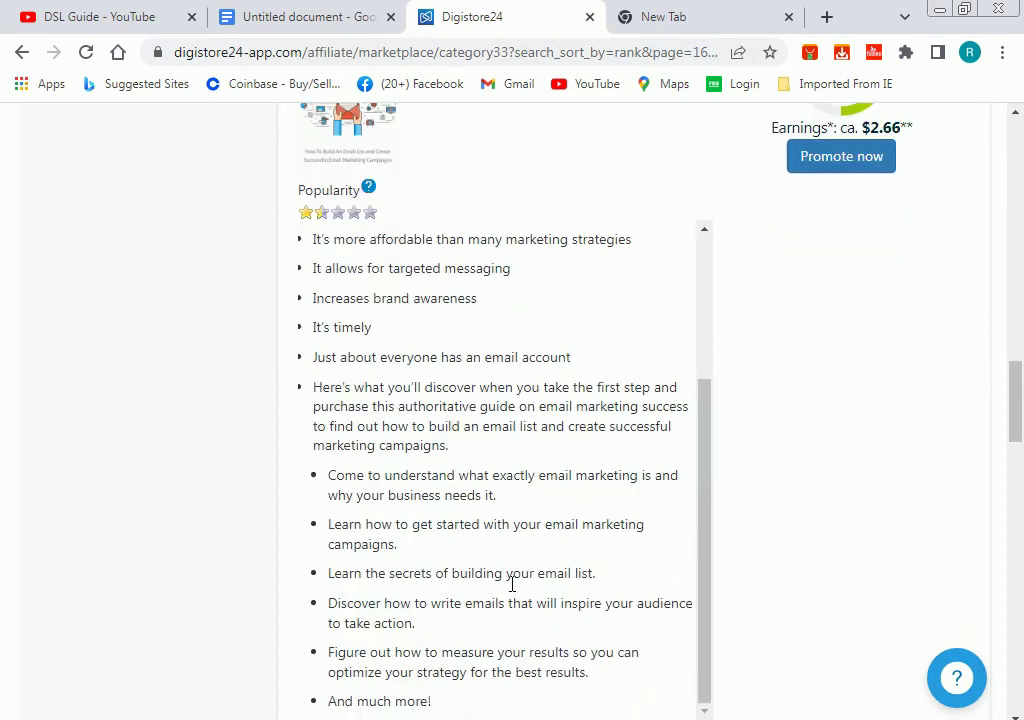
scroll(508, 581, down, 2)
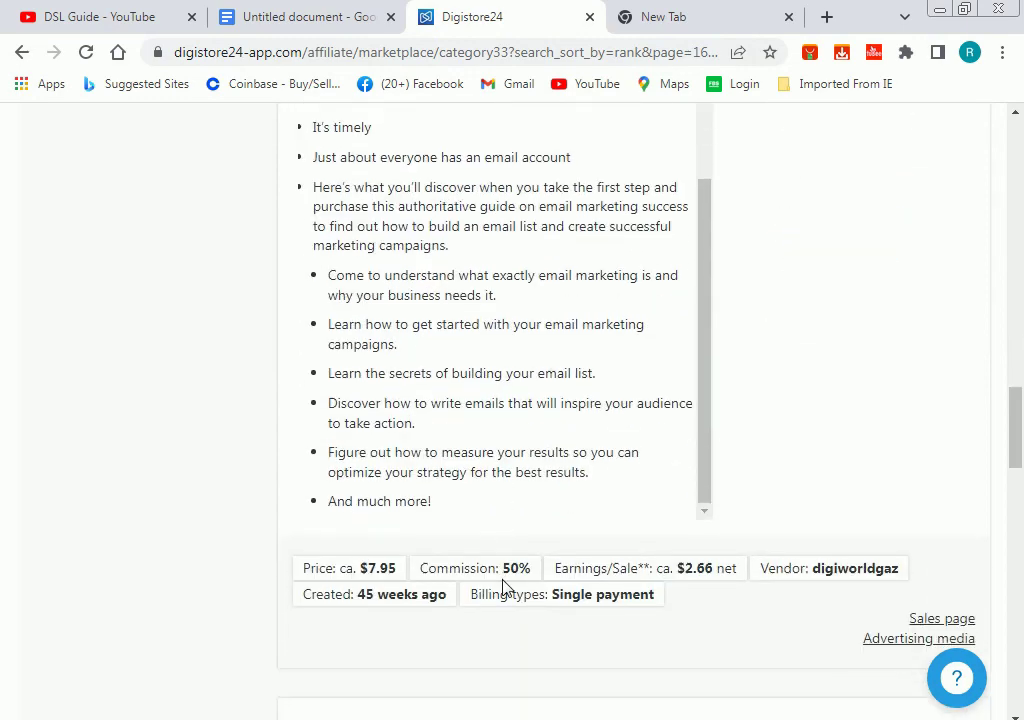
scroll(505, 587, up, 1)
scroll(464, 313, up, 2)
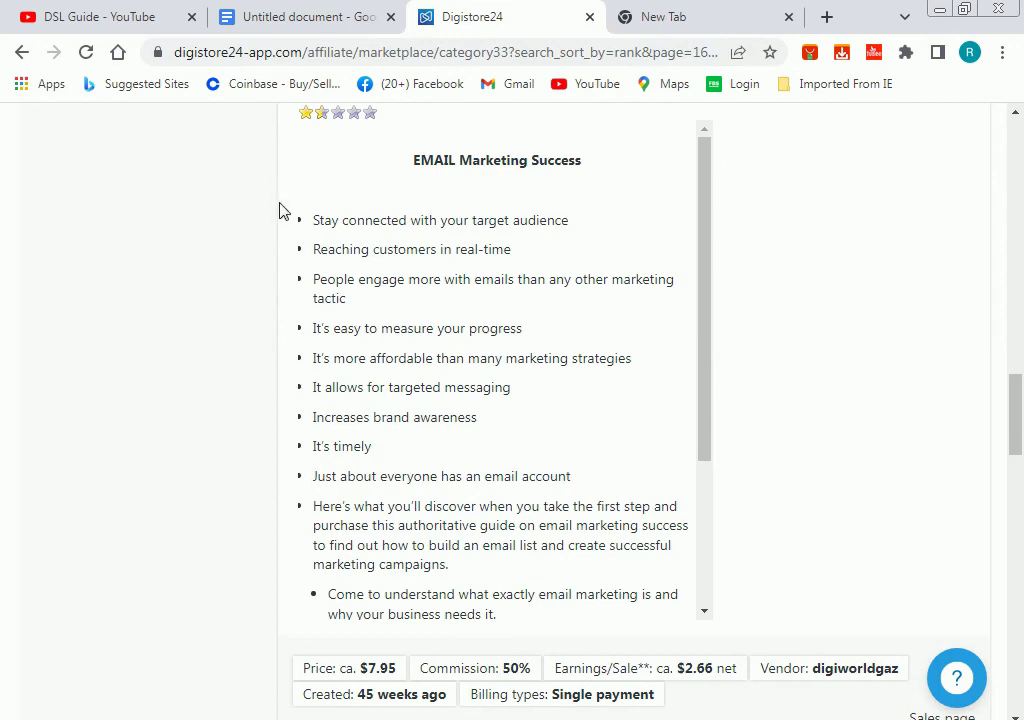
drag(301, 220, 558, 605)
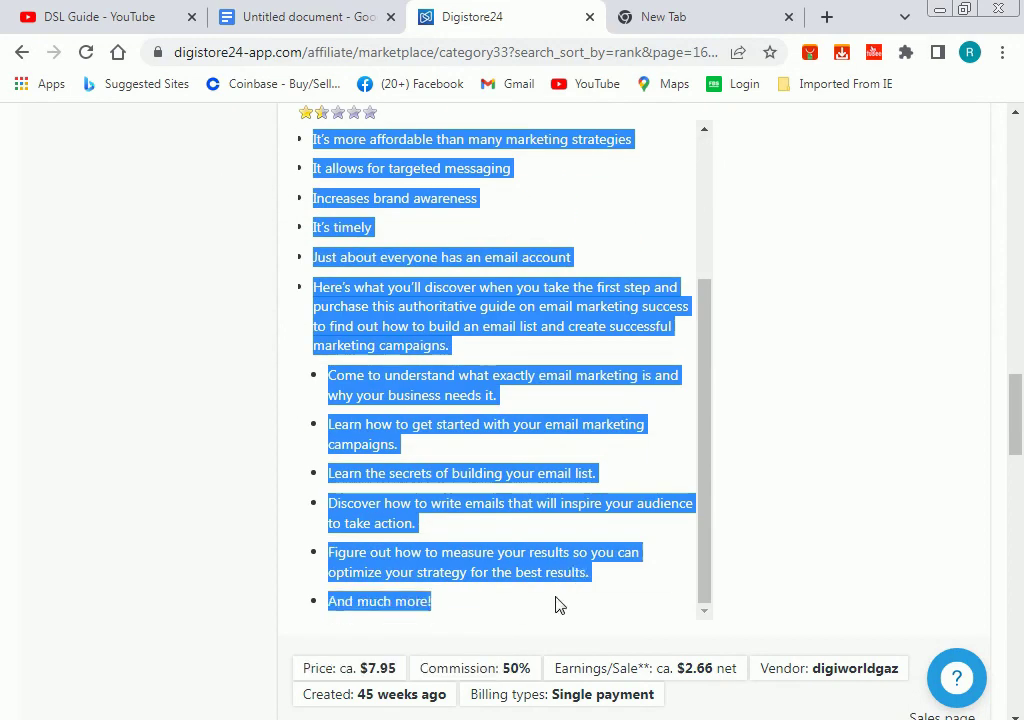
right_click(423, 389)
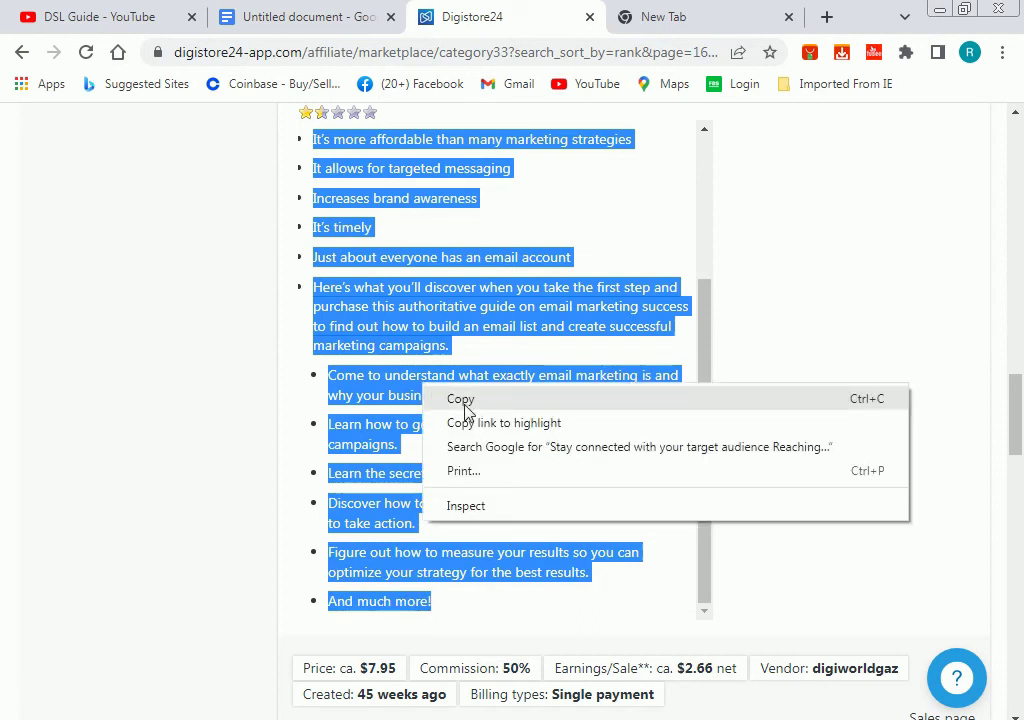
click(465, 401)
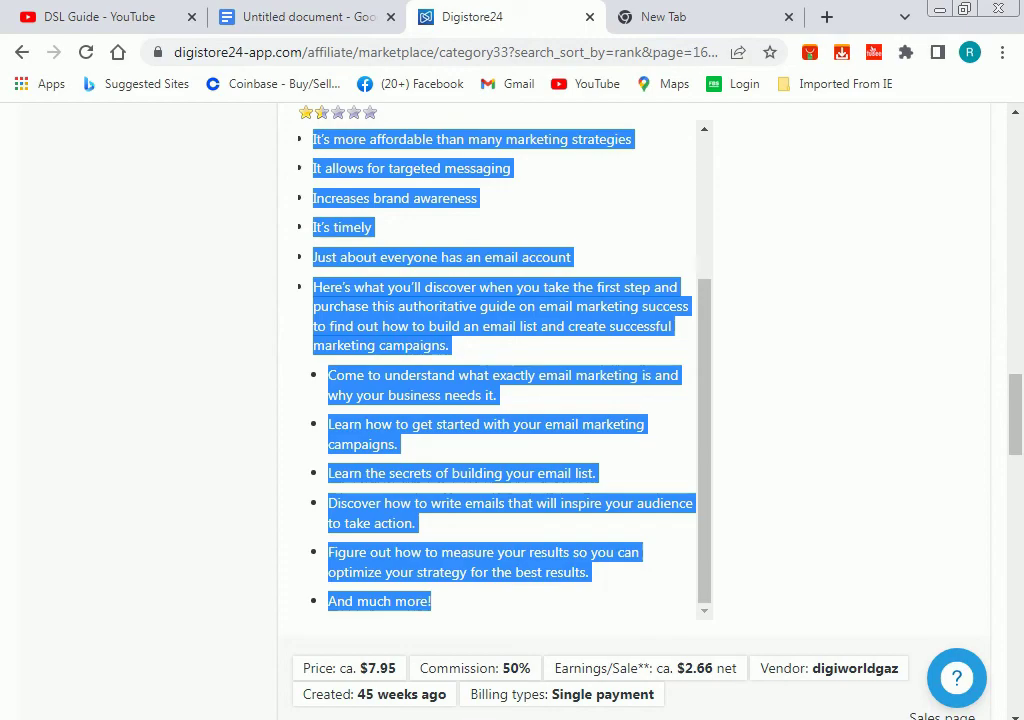
- Return to Quora and paste the copied bullet list into the empty answer
key(alt+Tab)
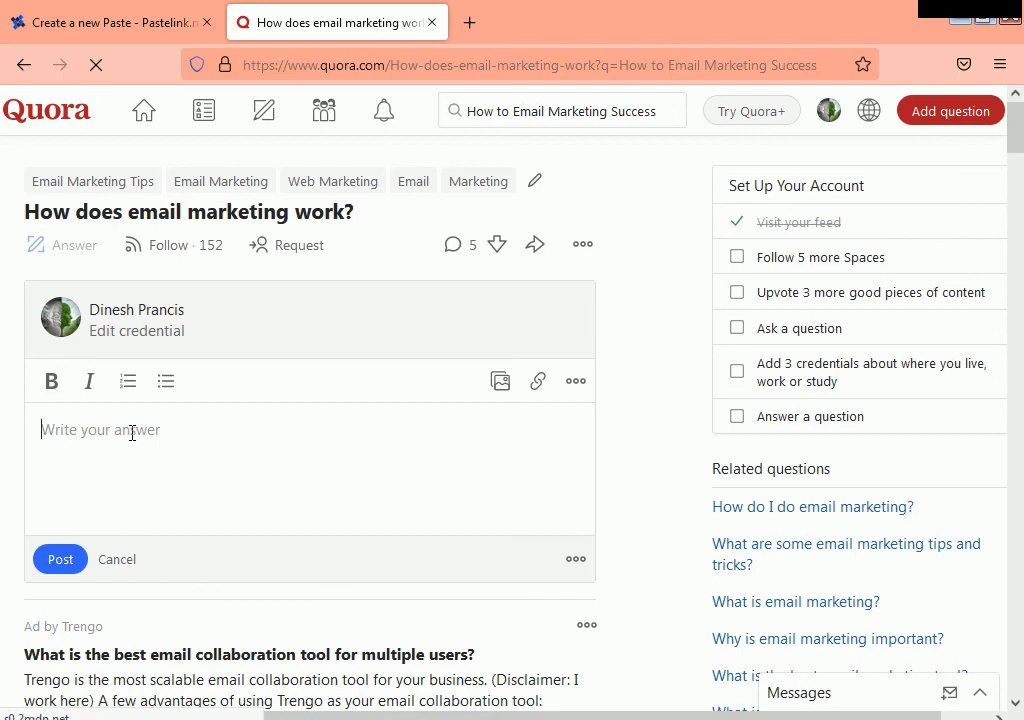
right_click(76, 423)
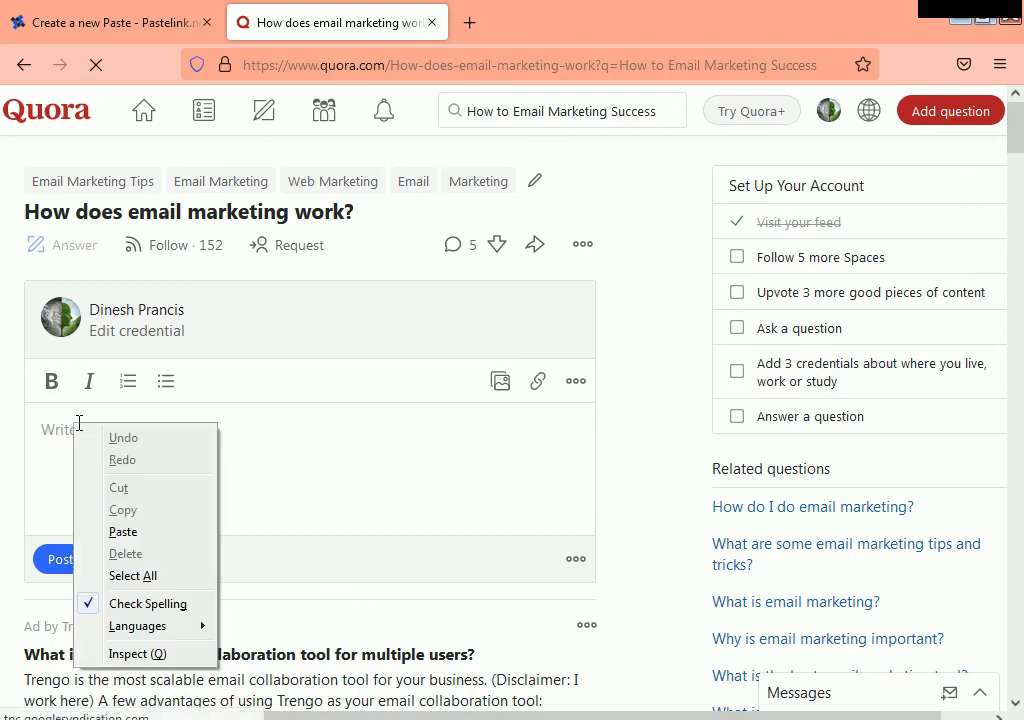
click(155, 535)
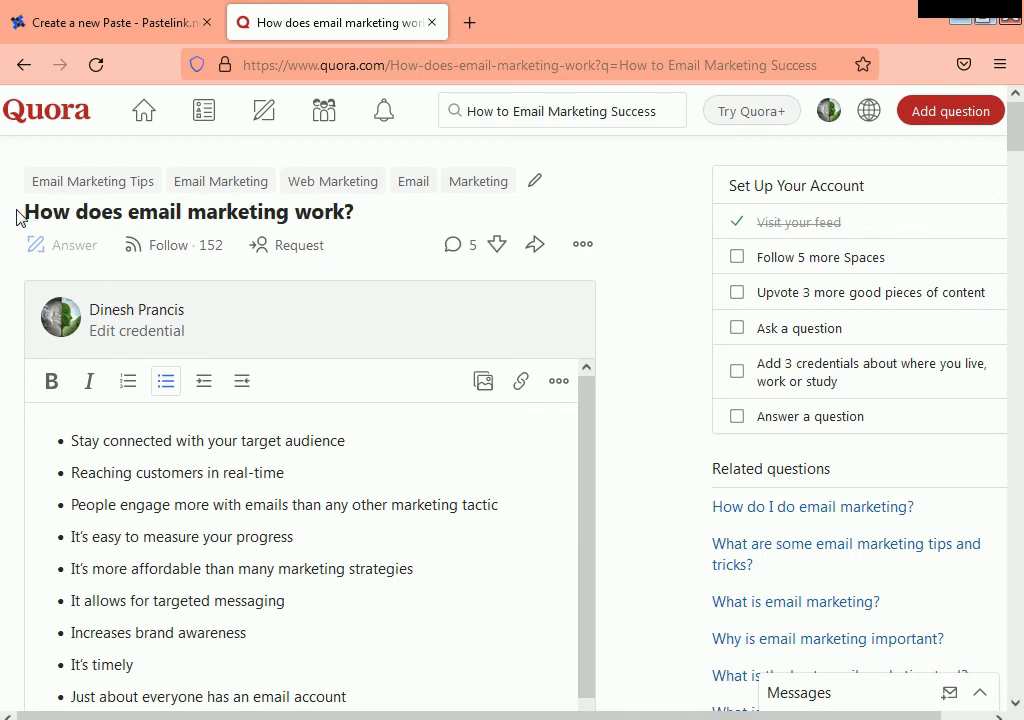
- Copy the question title "How does email marketing work?" and paste it as a separate line above the answer's bullet list
drag(27, 212, 335, 211)
right_click(335, 211)
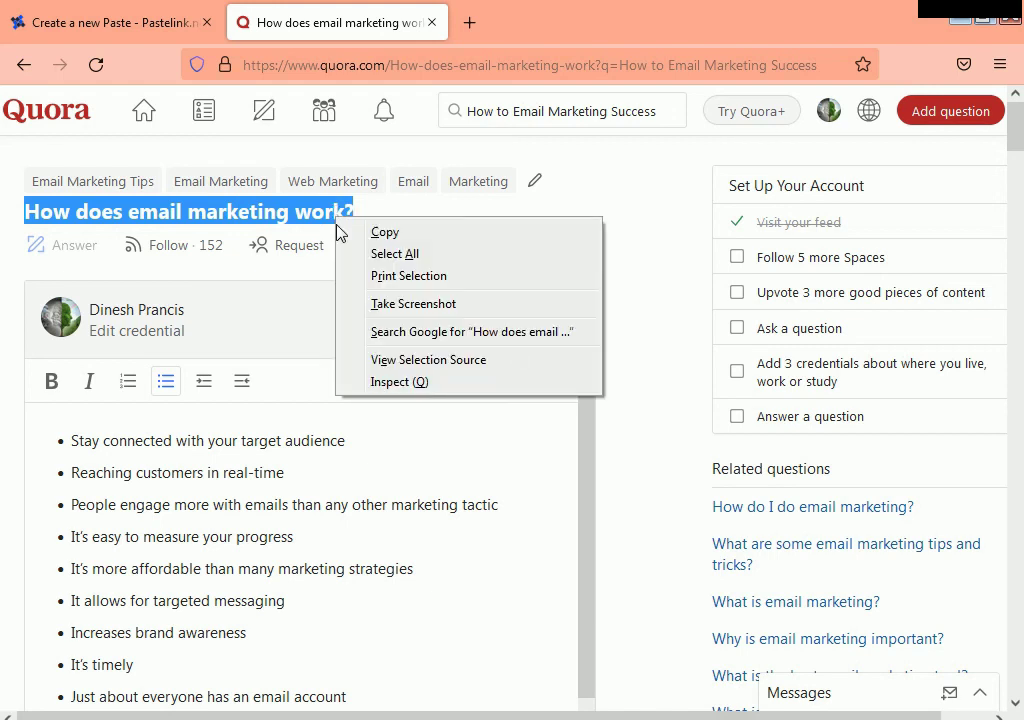
click(352, 231)
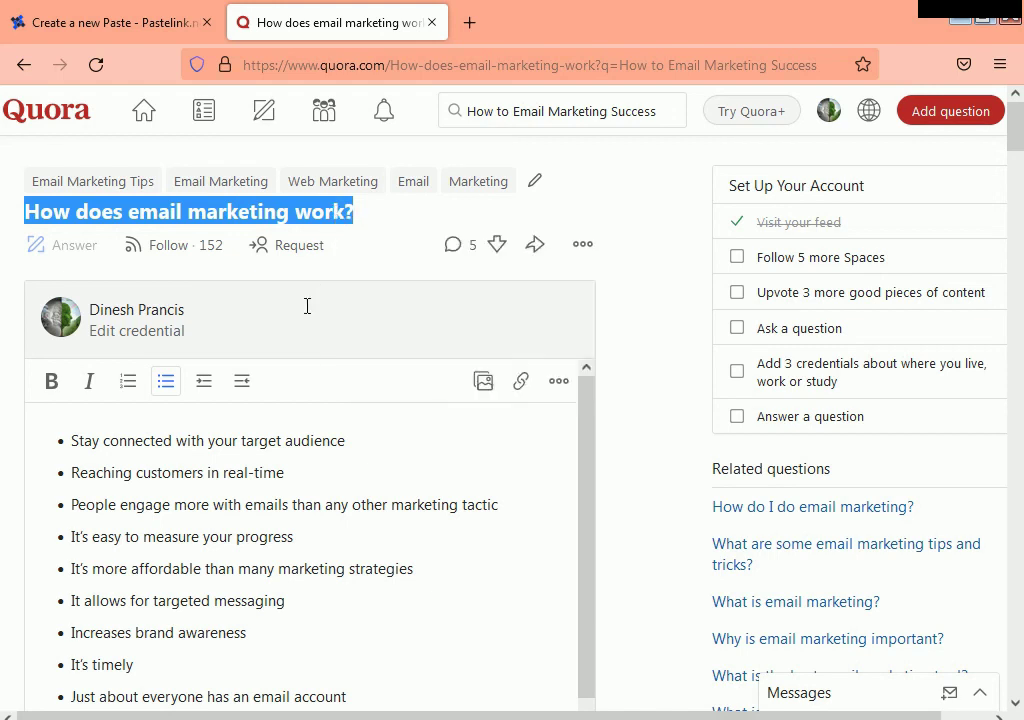
click(354, 425)
key(Return)
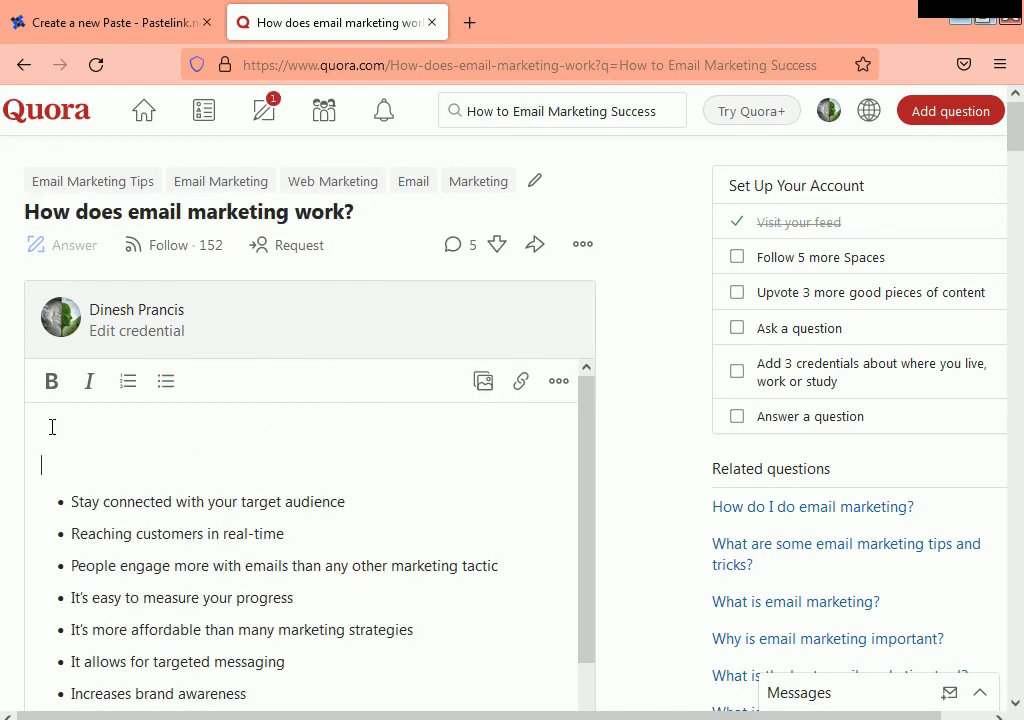
click(48, 427)
right_click(56, 427)
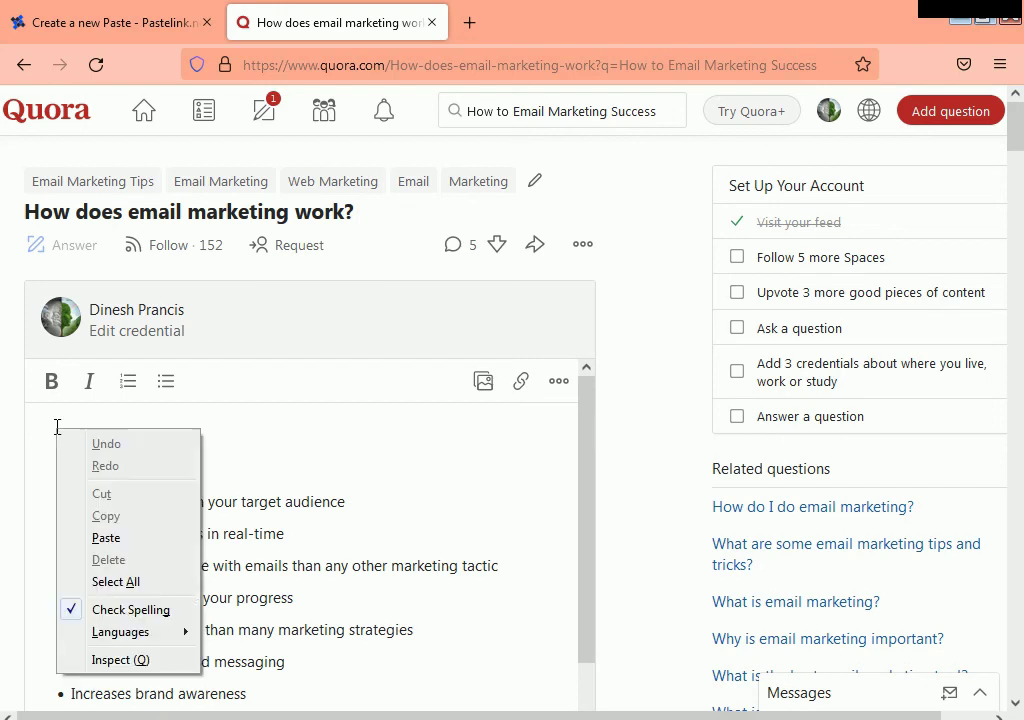
click(117, 541)
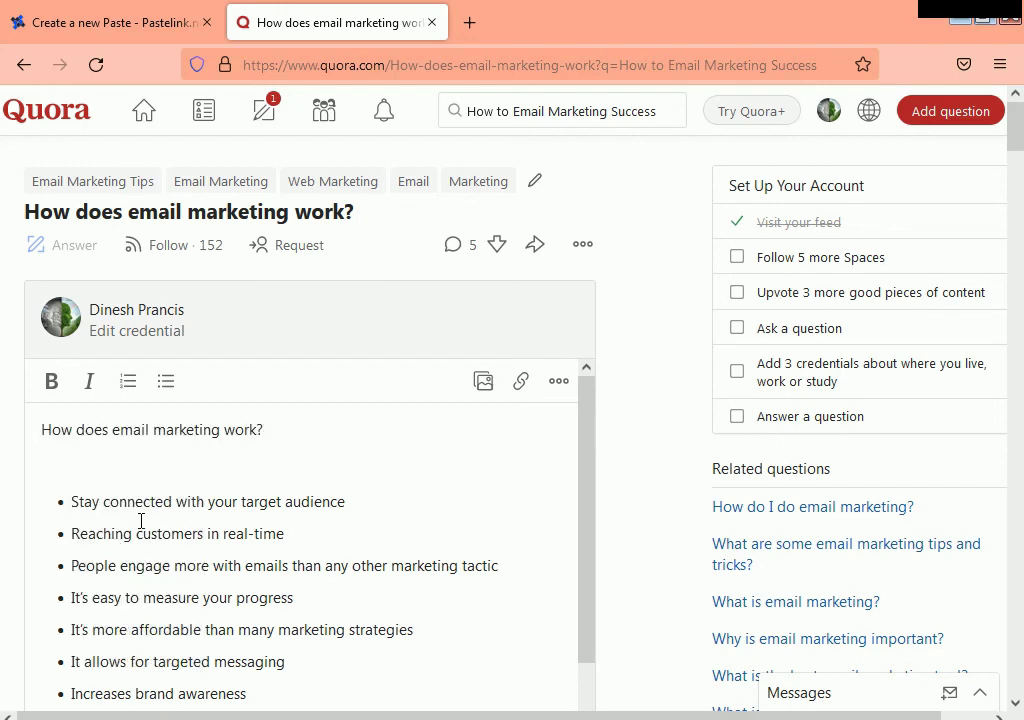
- Make the line "How does email marketing work?" at the start of the answer bold
key(shift+Home)
click(51, 382)
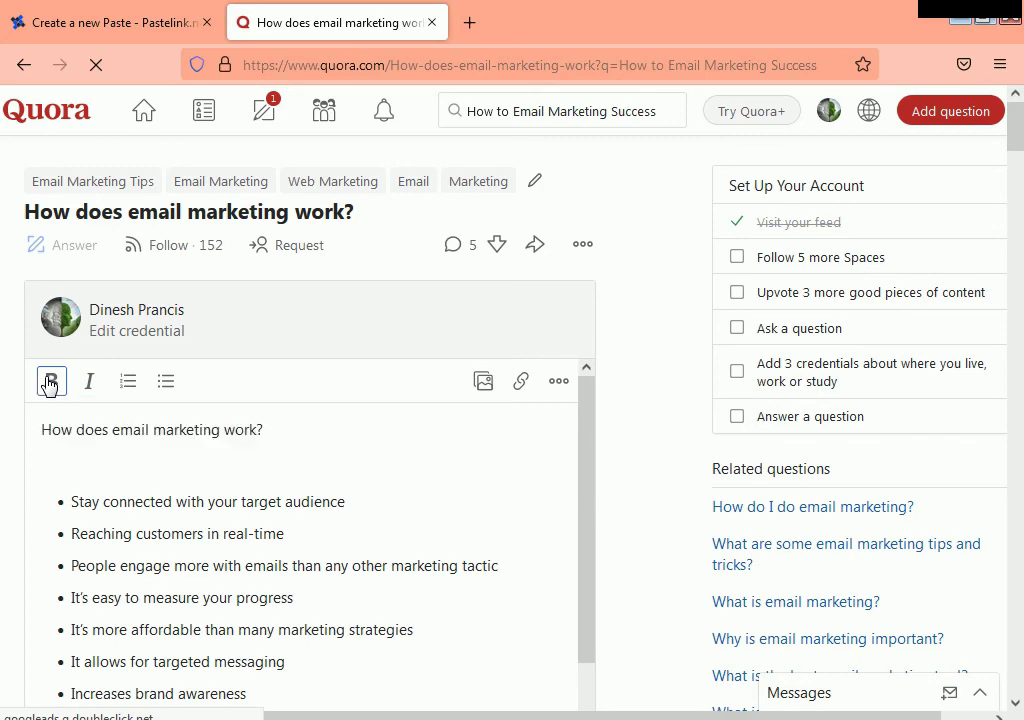
click(361, 423)
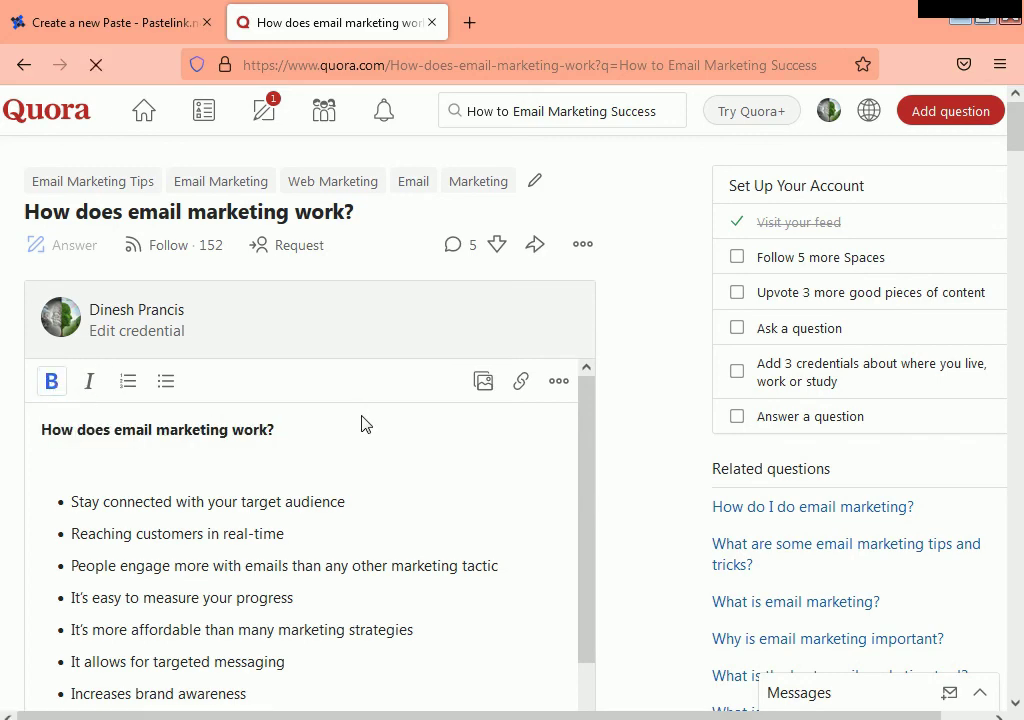
- Add the line "If you want to learn more CLICK HERE" below the bullet list at the end of the answer
key(ctrl+End)
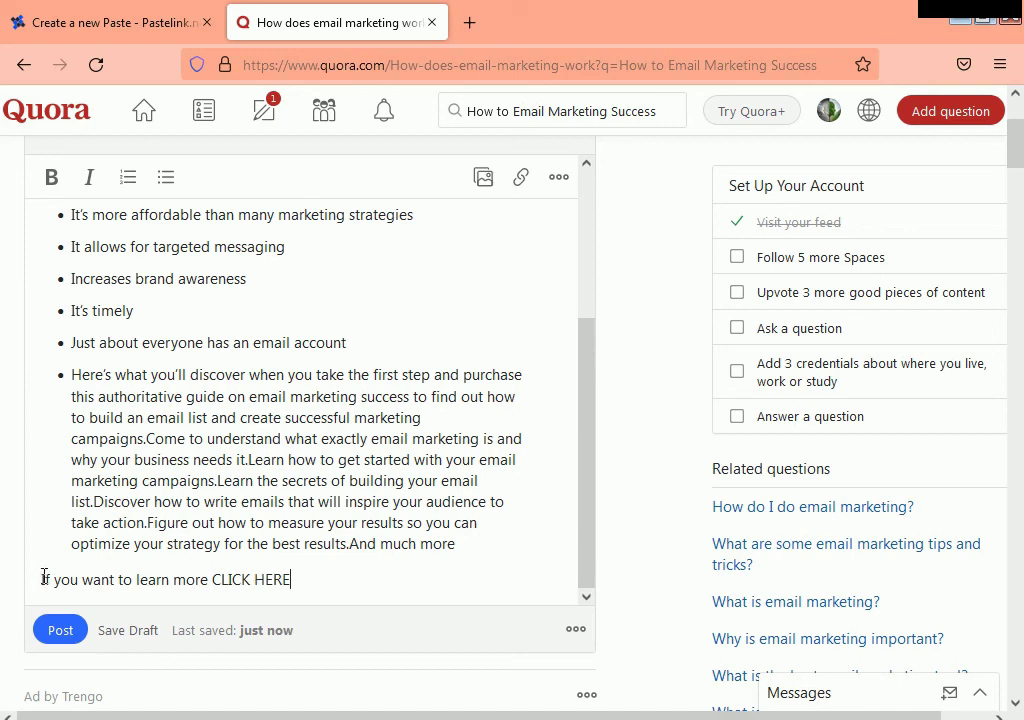
drag(46, 578, 359, 590)
click(385, 581)
- Switch to Digistore24, request to promote Email Marketing Success, and copy its promolink
click(398, 703)
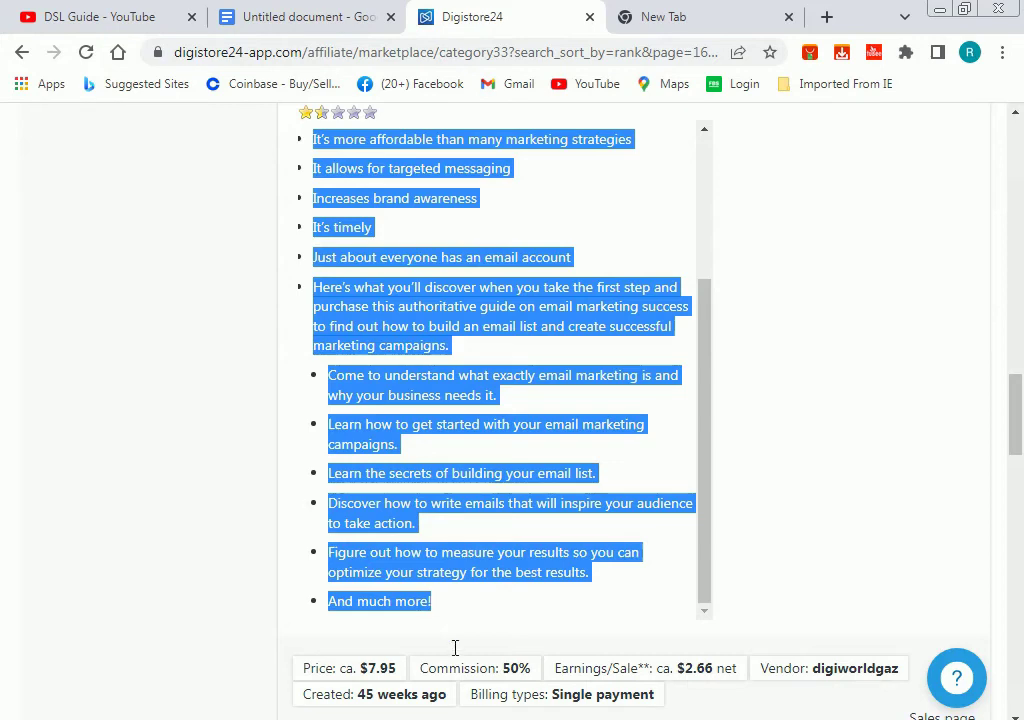
scroll(454, 650, up, 6)
scroll(453, 656, down, 4)
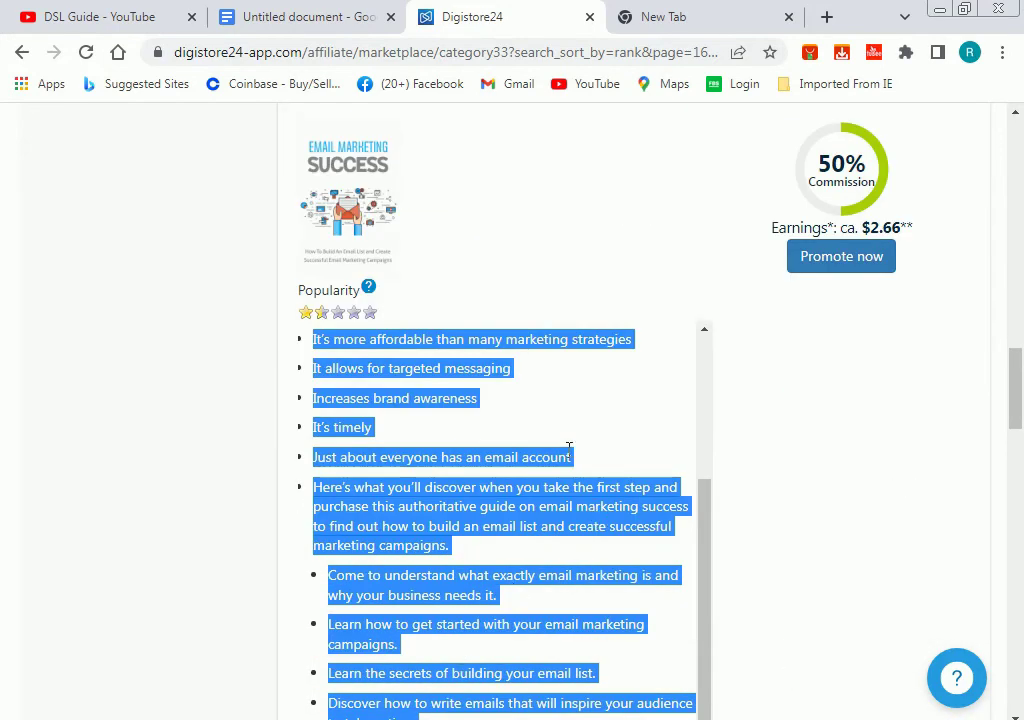
click(818, 274)
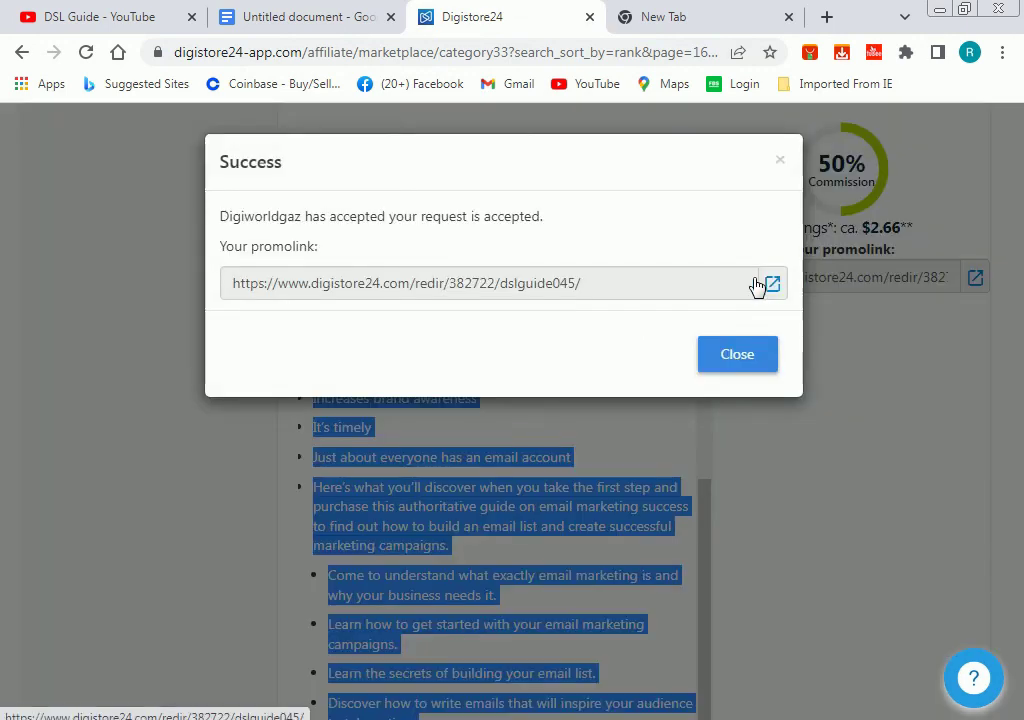
click(665, 283)
right_click(655, 278)
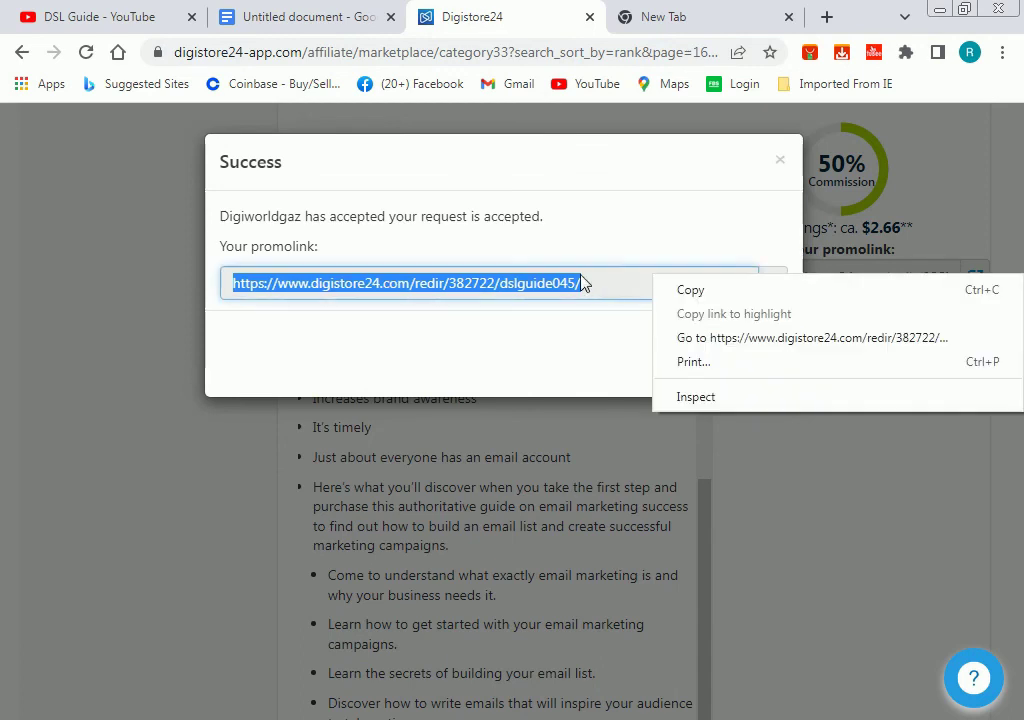
click(707, 291)
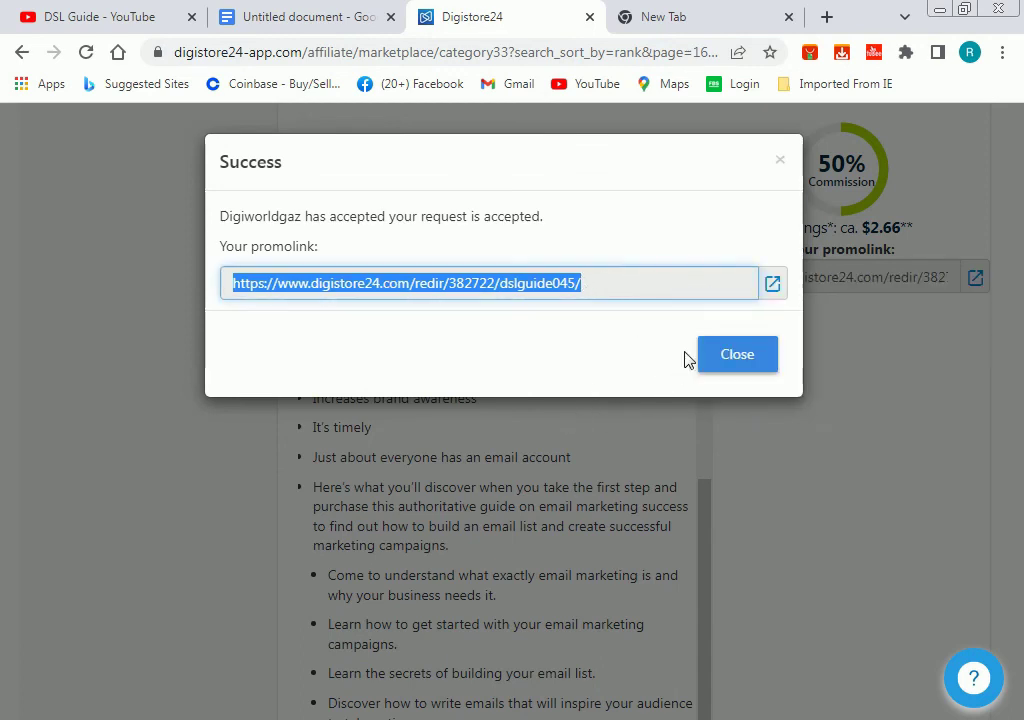
click(539, 656)
- Copy the product title "Email Marketing Success" from its Digistore24 listing for the new paste on Pastelink
key(alt+Tab)
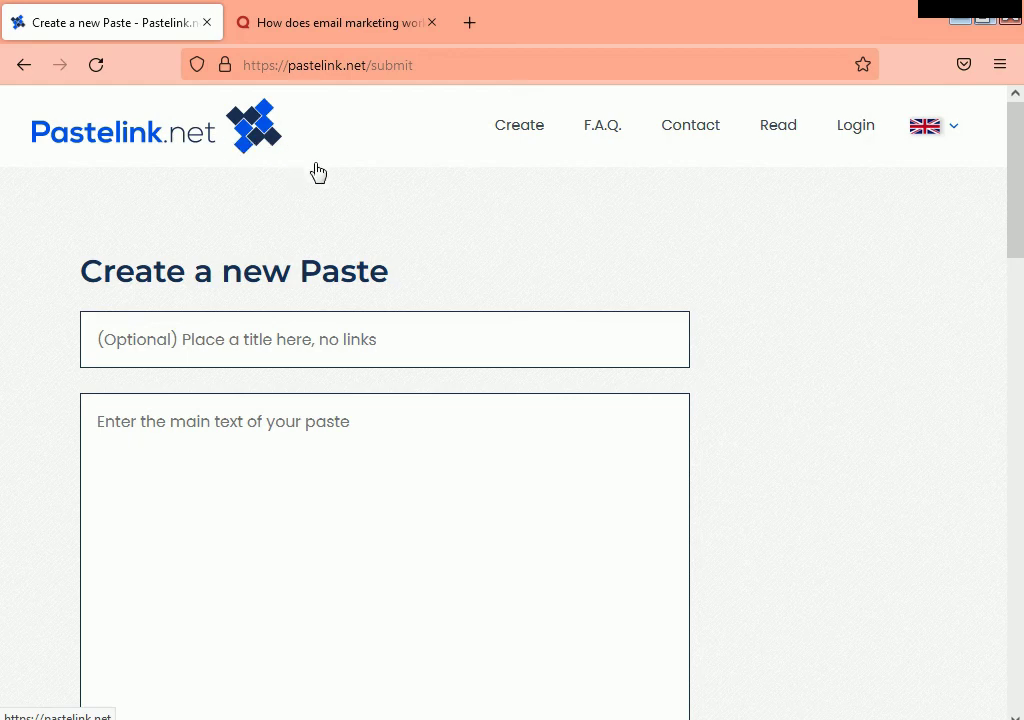
click(322, 346)
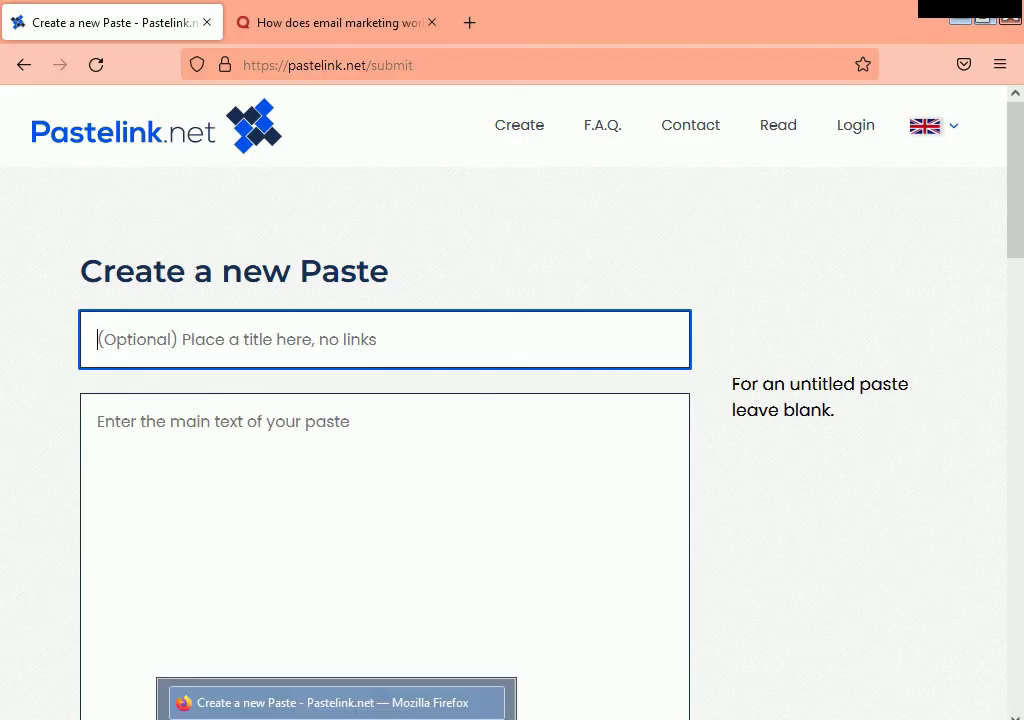
key(alt+Tab)
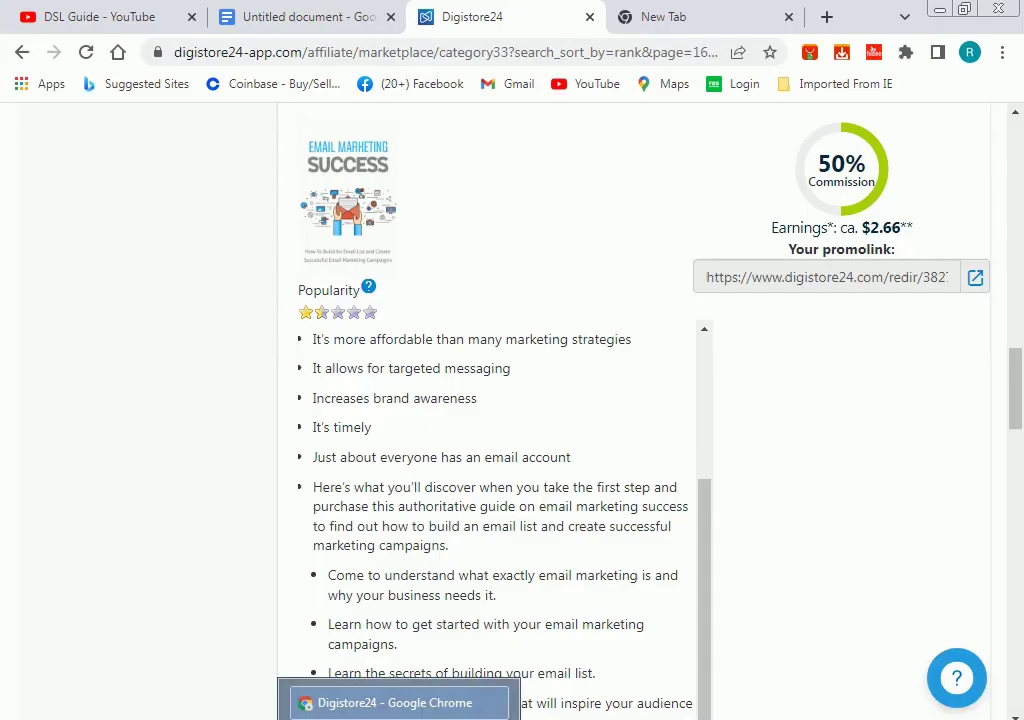
scroll(516, 410, up, 5)
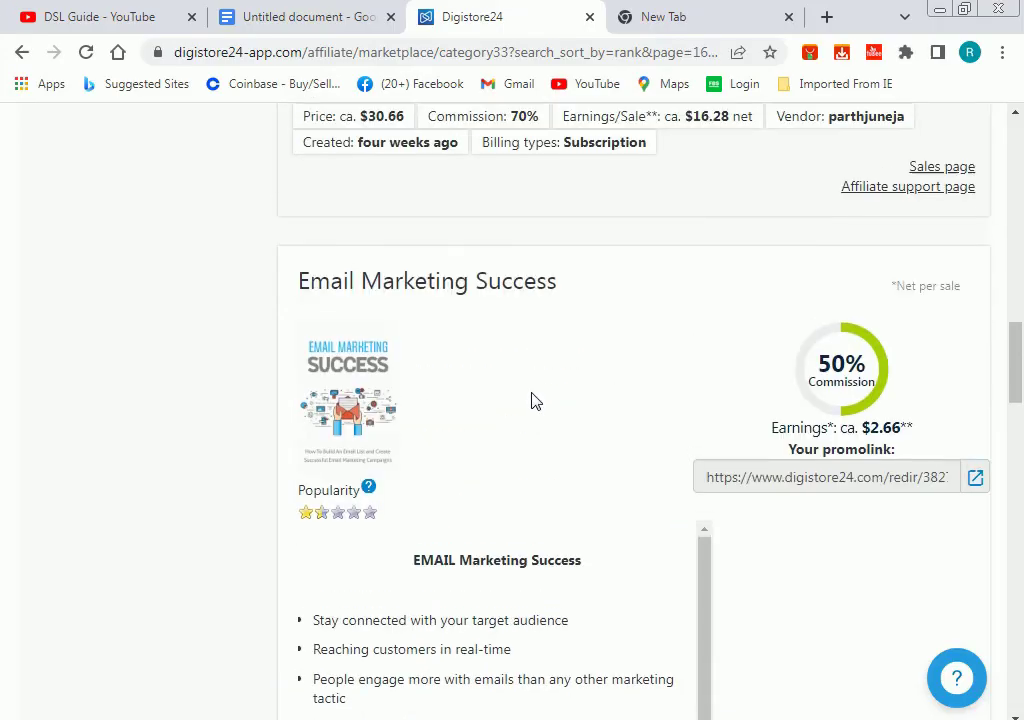
drag(558, 300, 302, 286)
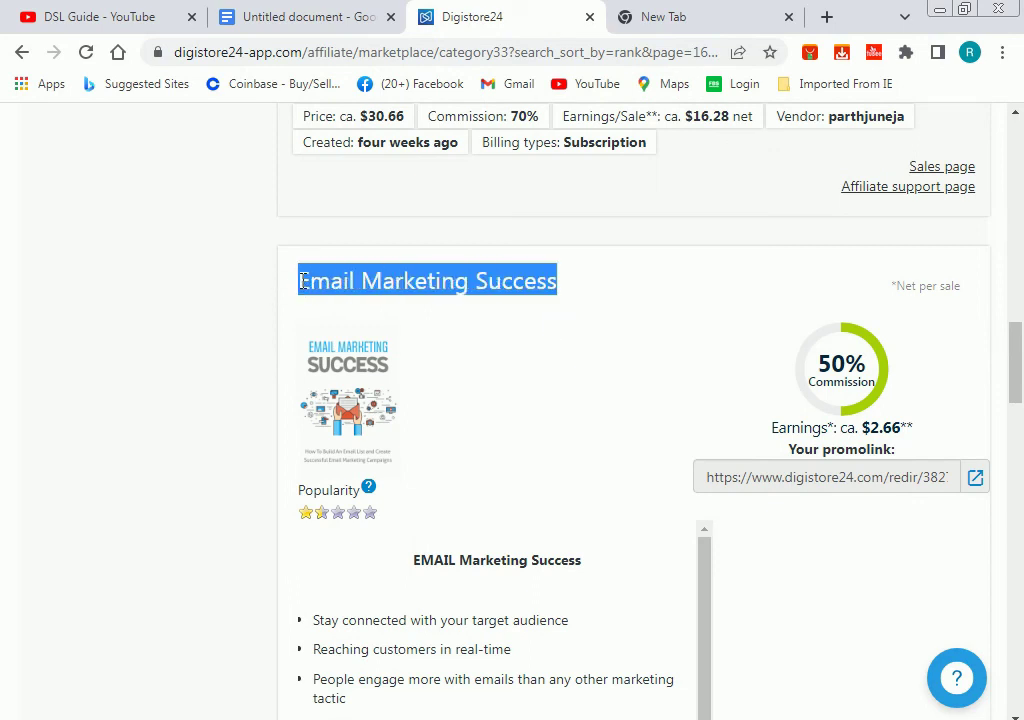
right_click(328, 284)
click(343, 296)
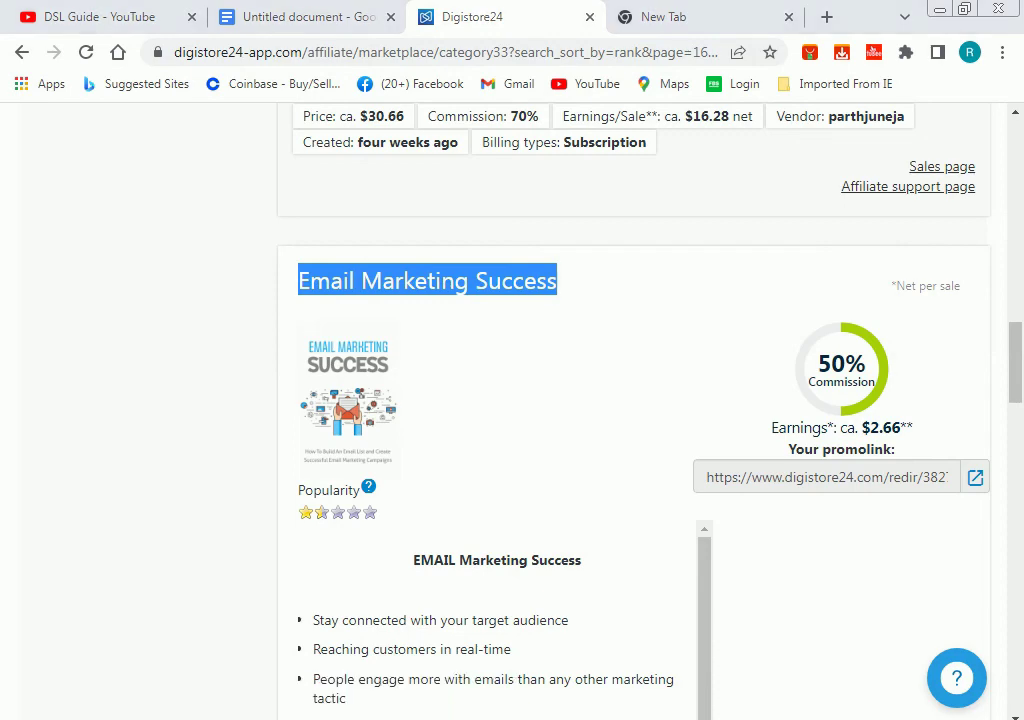
- Return to Pastelink and paste "Email Marketing Success" as both the paste's title and the first line of its main text
click(300, 715)
click(327, 340)
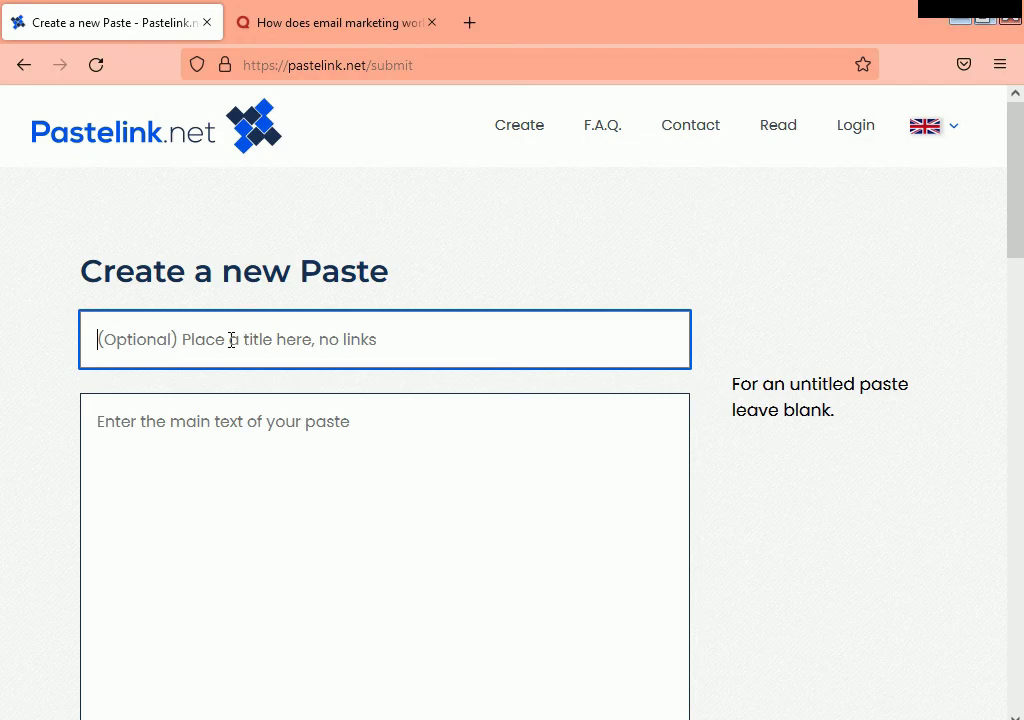
right_click(329, 341)
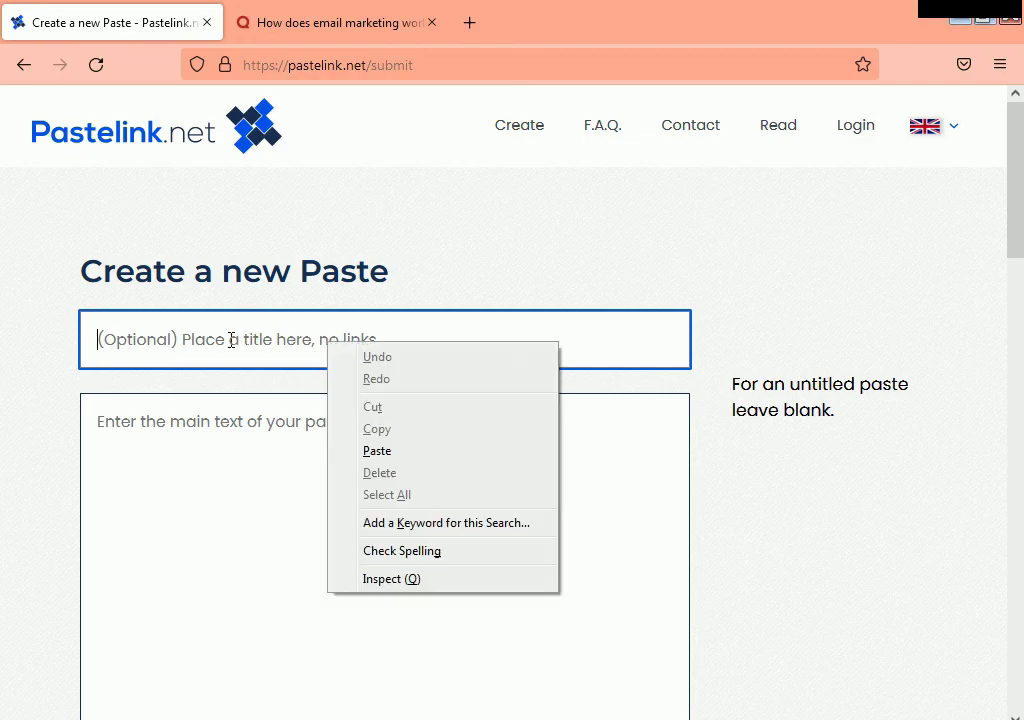
click(460, 451)
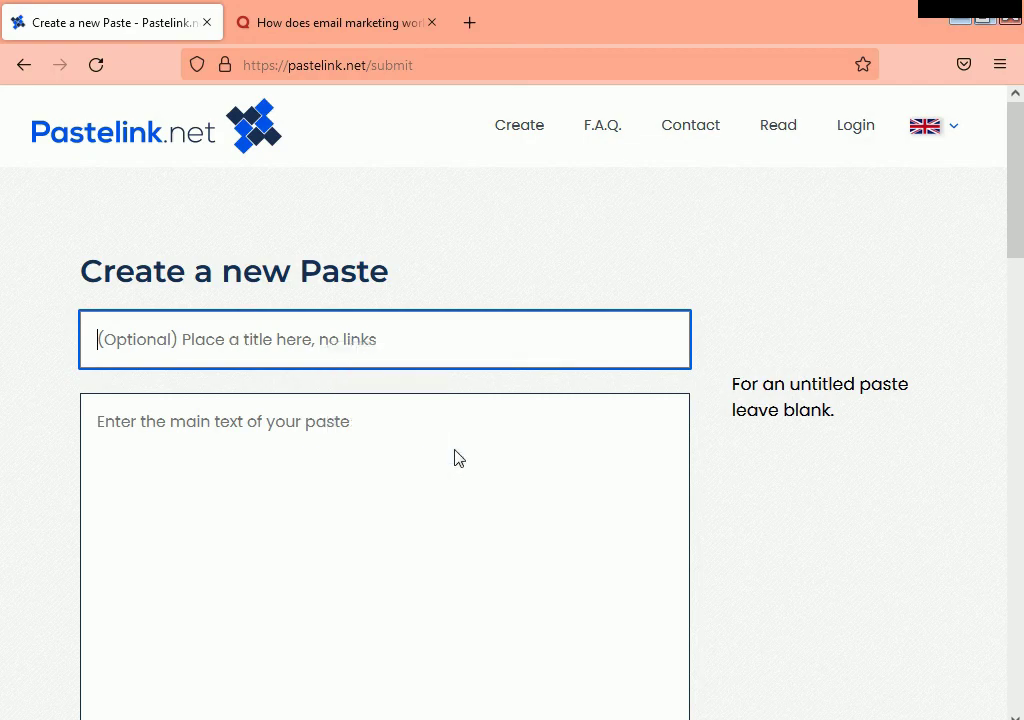
click(352, 421)
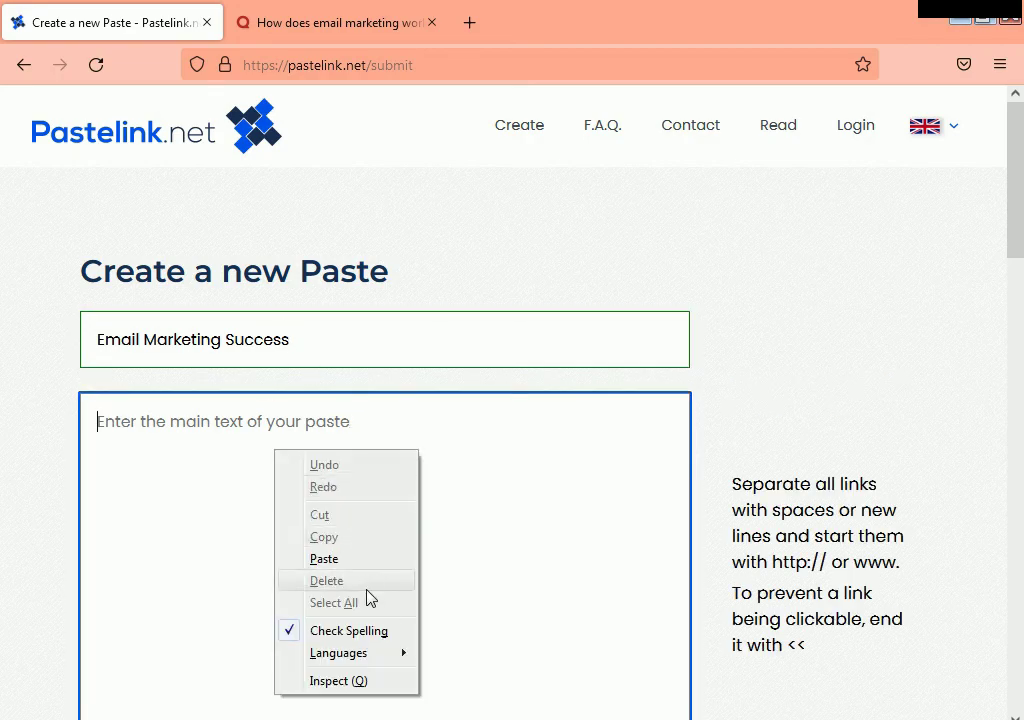
click(365, 561)
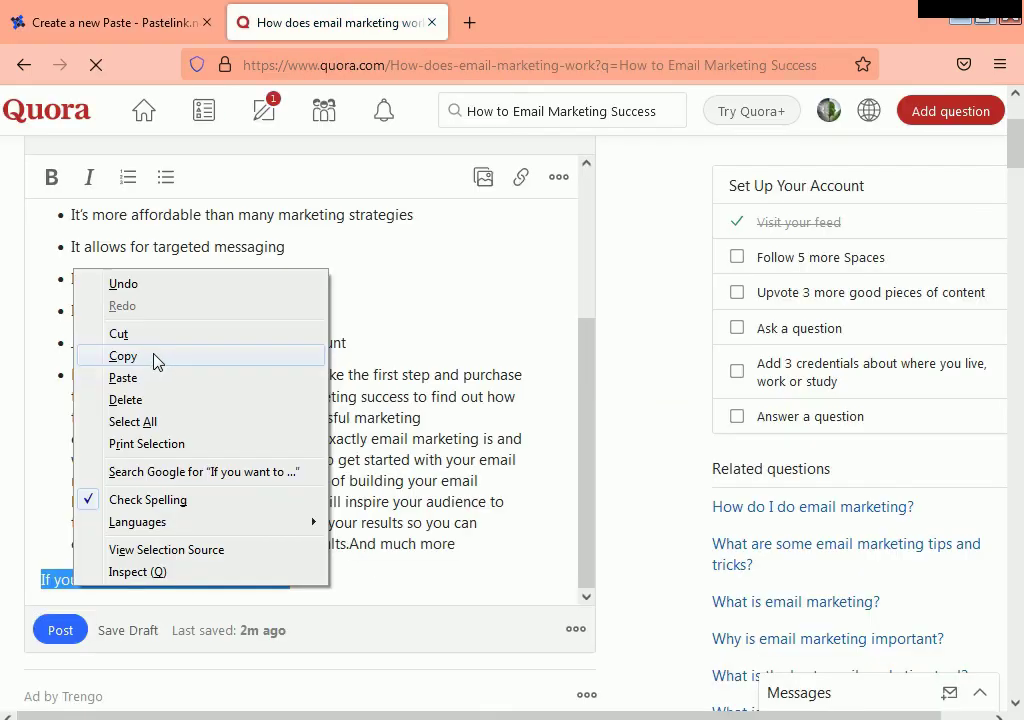
- Copy "If you want to learn more CLICK HERE" from the Quora answer and paste it below the heading in the Pastelink text
click(155, 358)
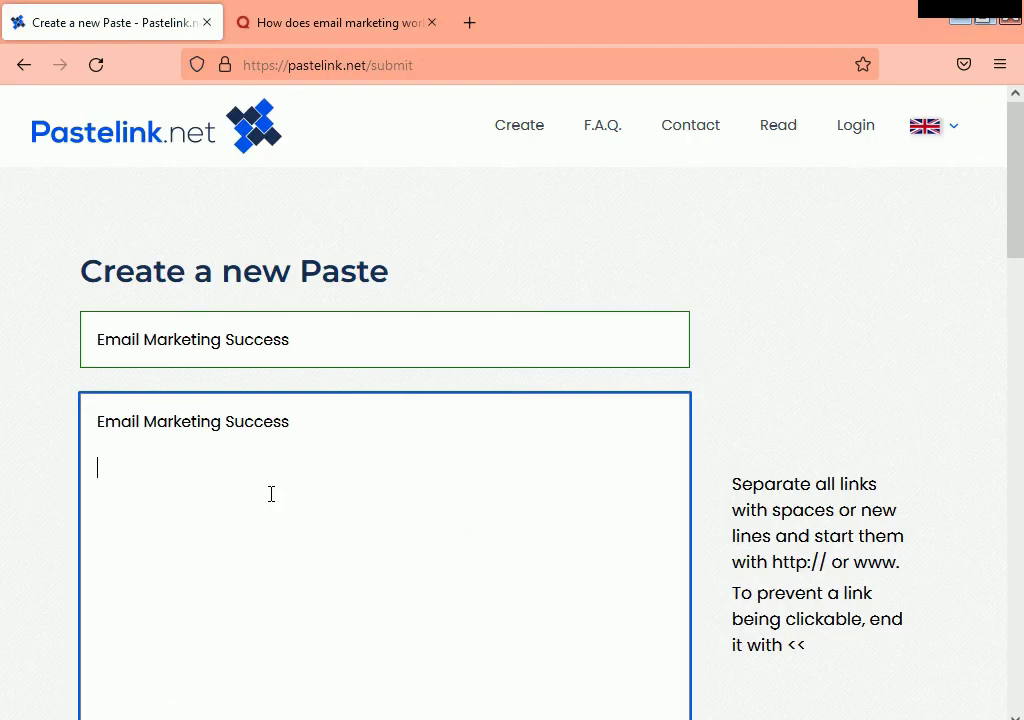
click(128, 10)
right_click(146, 481)
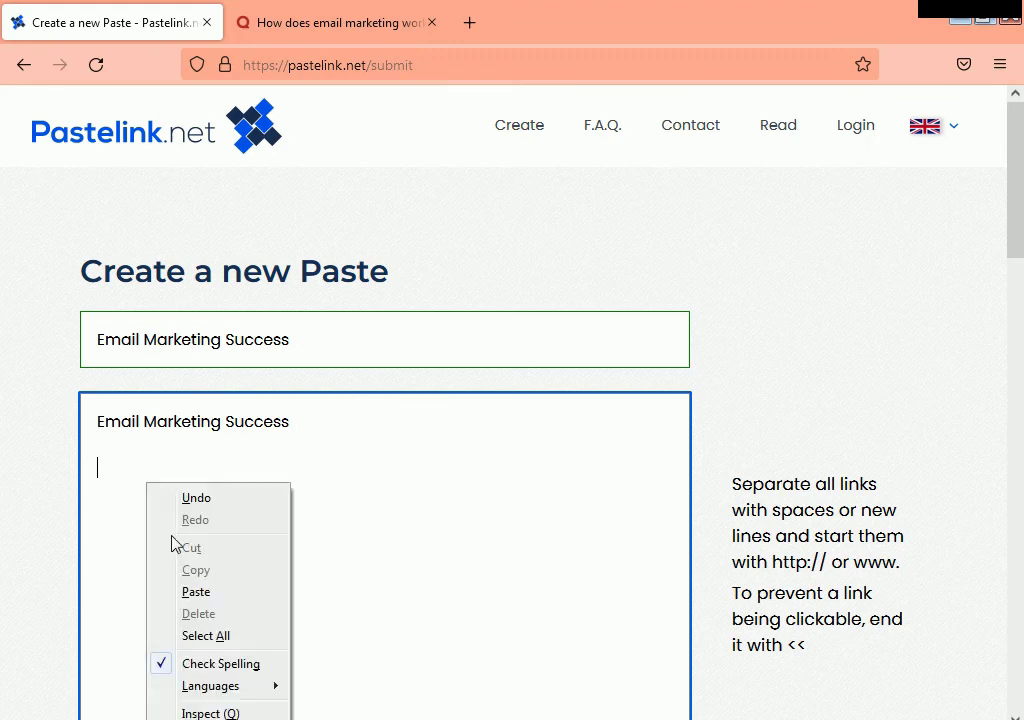
click(196, 592)
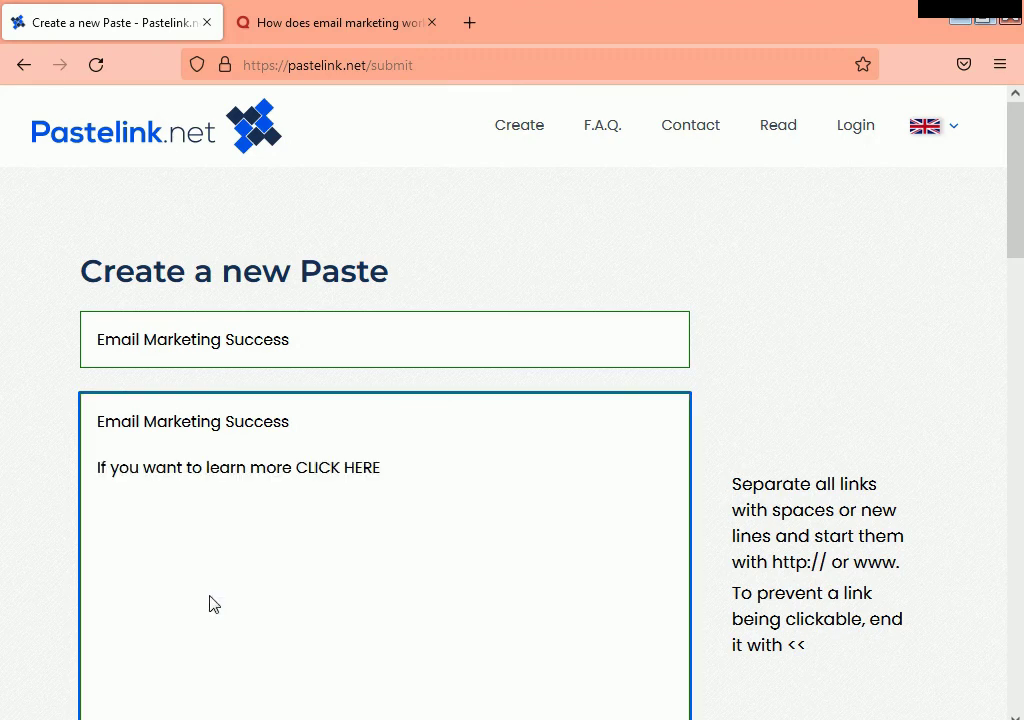
- Replace "HERE" with "to link" in the Pastelink text and paste the Digistore24 promolink on the next line
key(BackSpace)
key(BackSpace)
key(BackSpace)
key(BackSpace)
key(BackSpace)
text(to link)
key(Return)
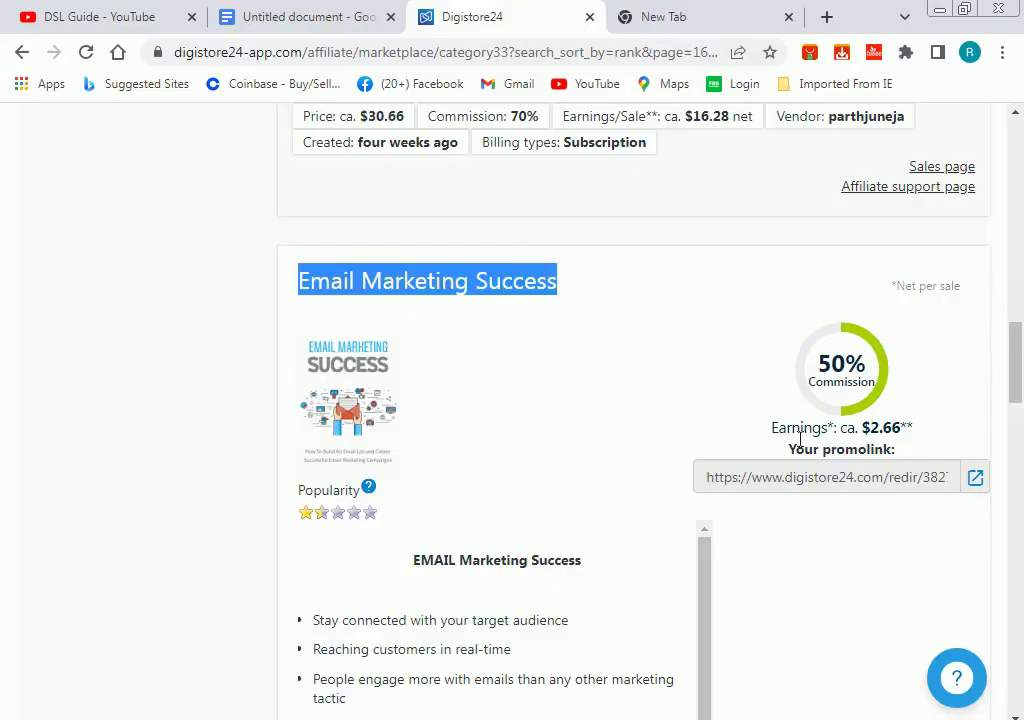
key(ctrl+v)
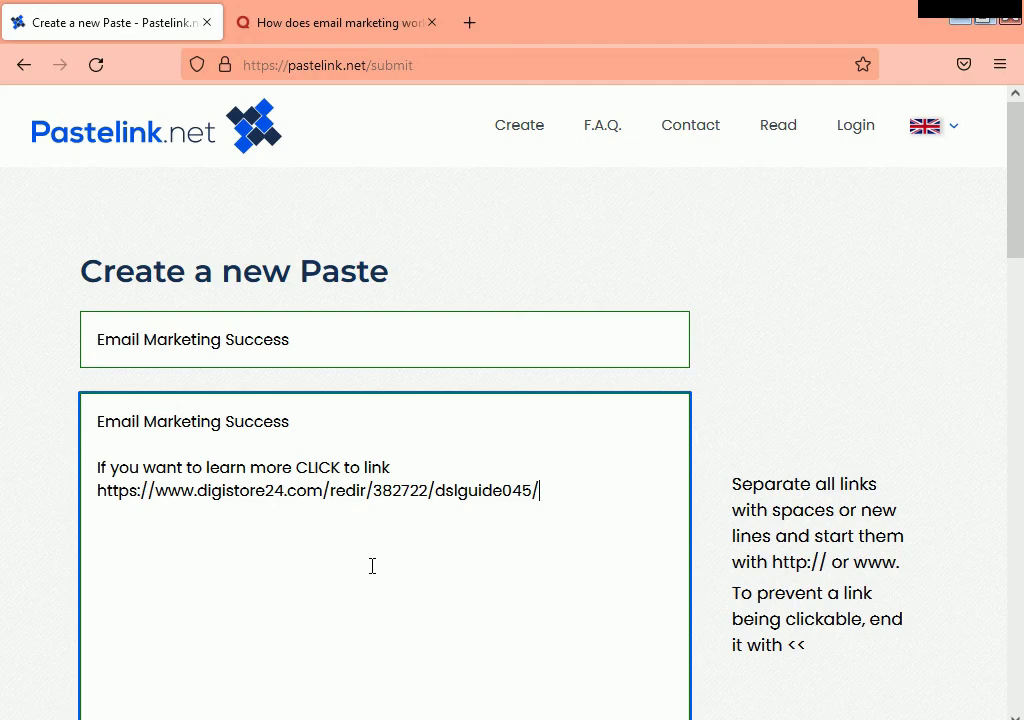
- Complete the "I'm not a robot" check and publish the paste with its visibility and expiry left as Public and Never
scroll(372, 566, down, 5)
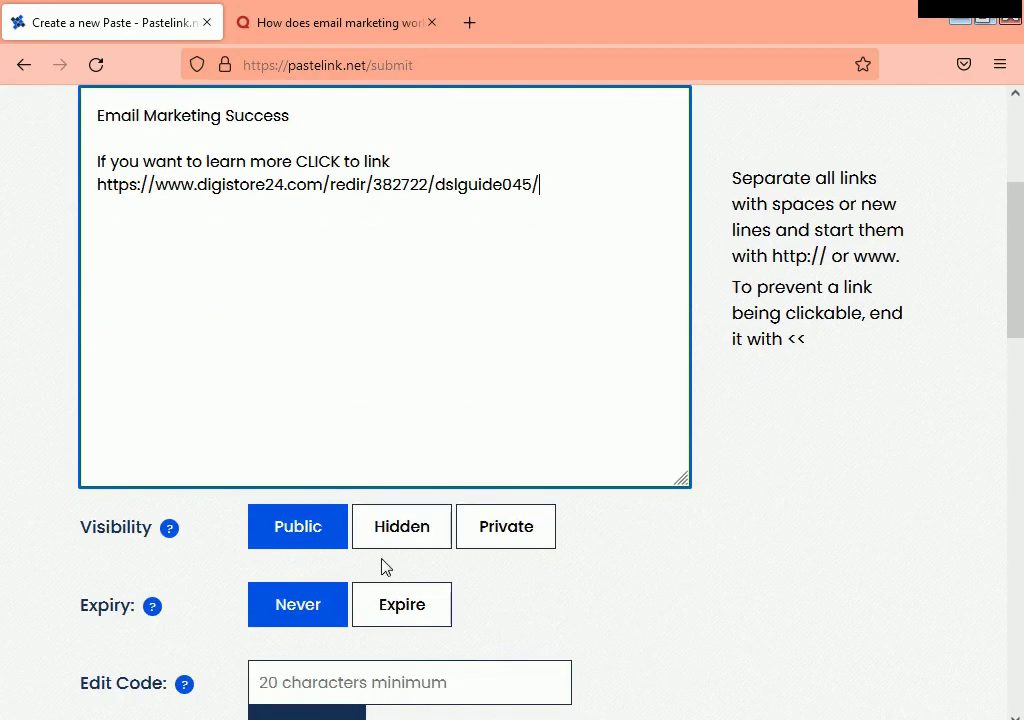
scroll(484, 580, down, 7)
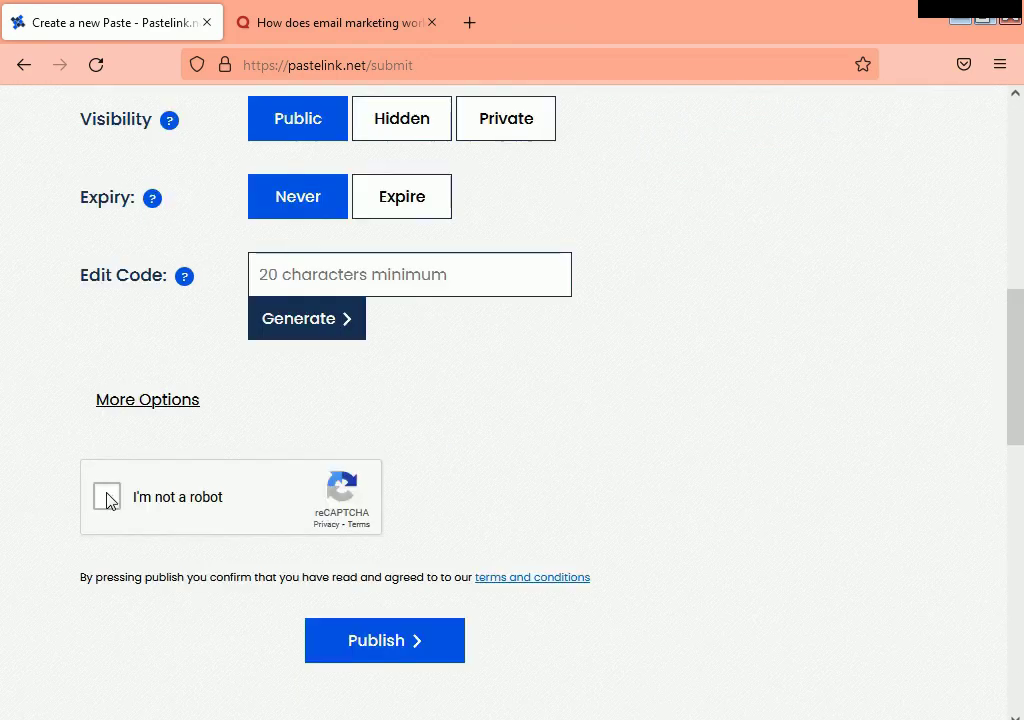
click(110, 500)
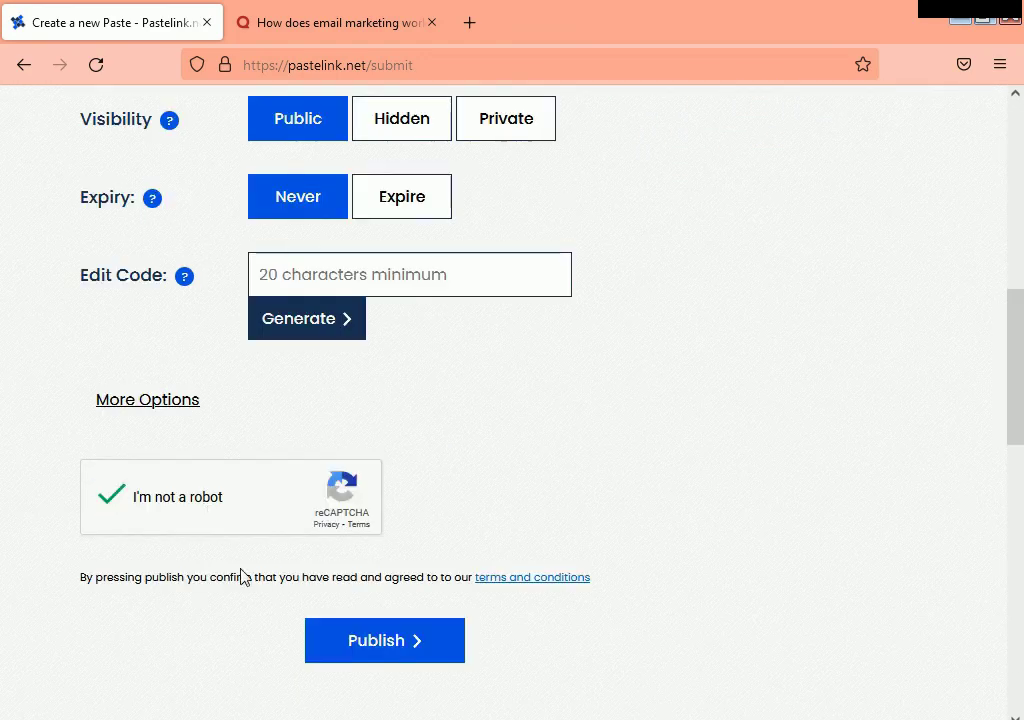
click(405, 654)
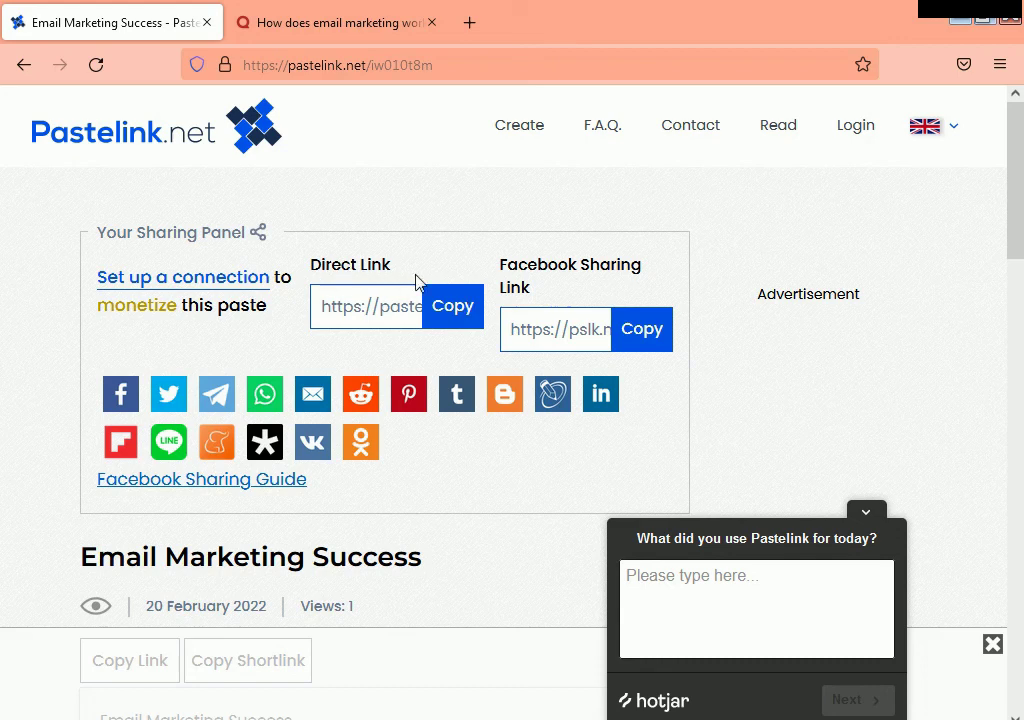
- Copy the published paste's Facebook Sharing Link and return to the Quora answer
click(645, 340)
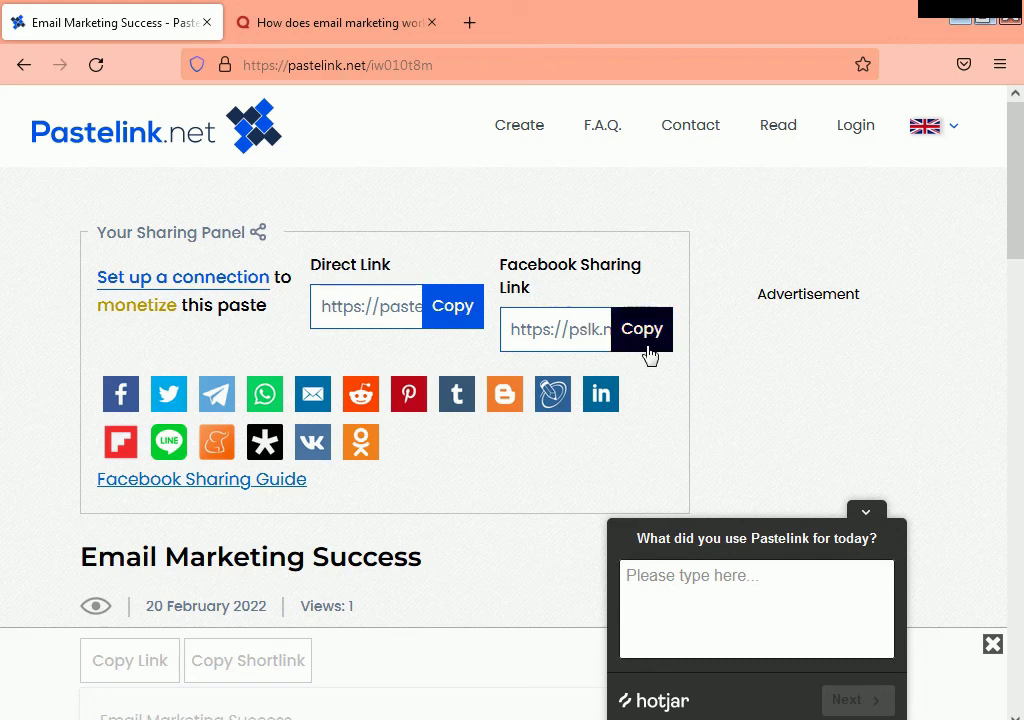
click(645, 340)
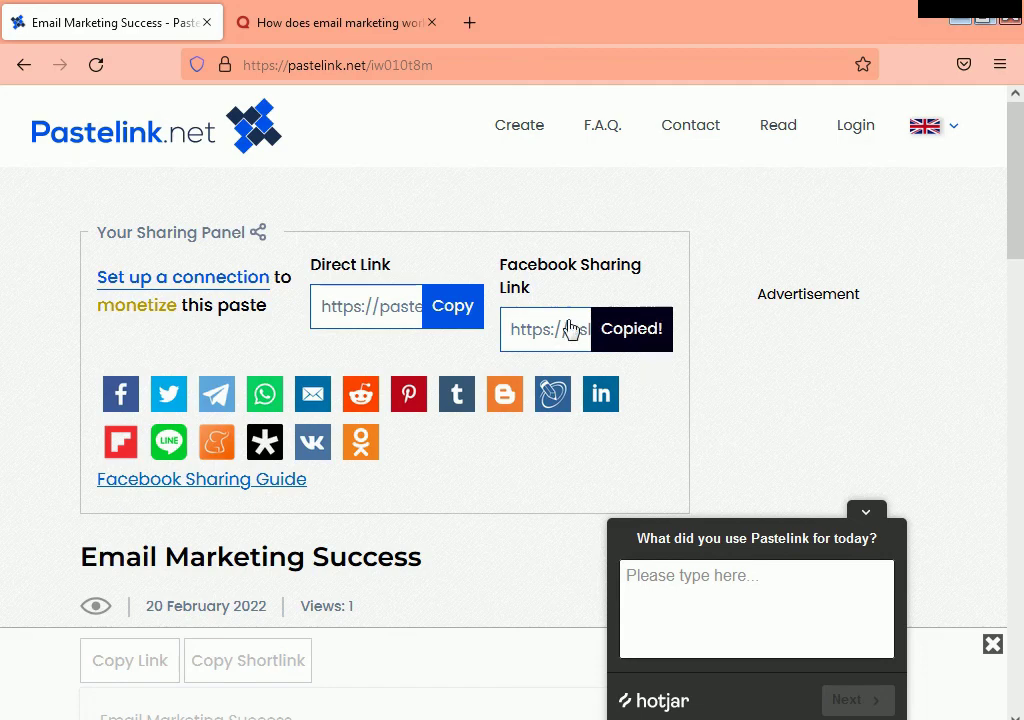
click(359, 30)
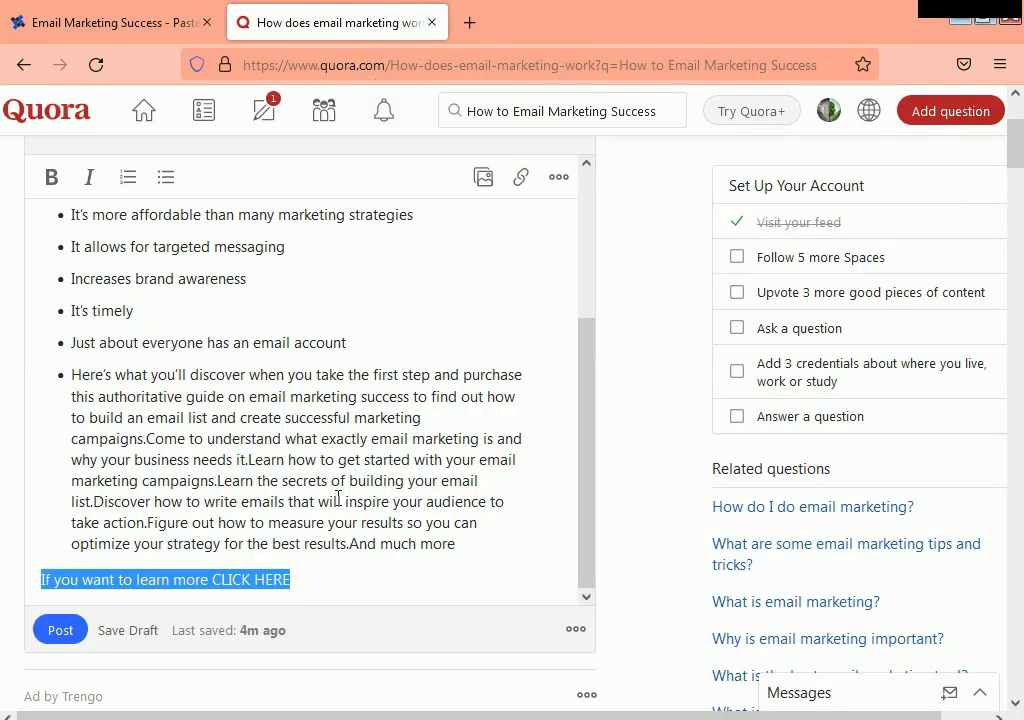
click(306, 580)
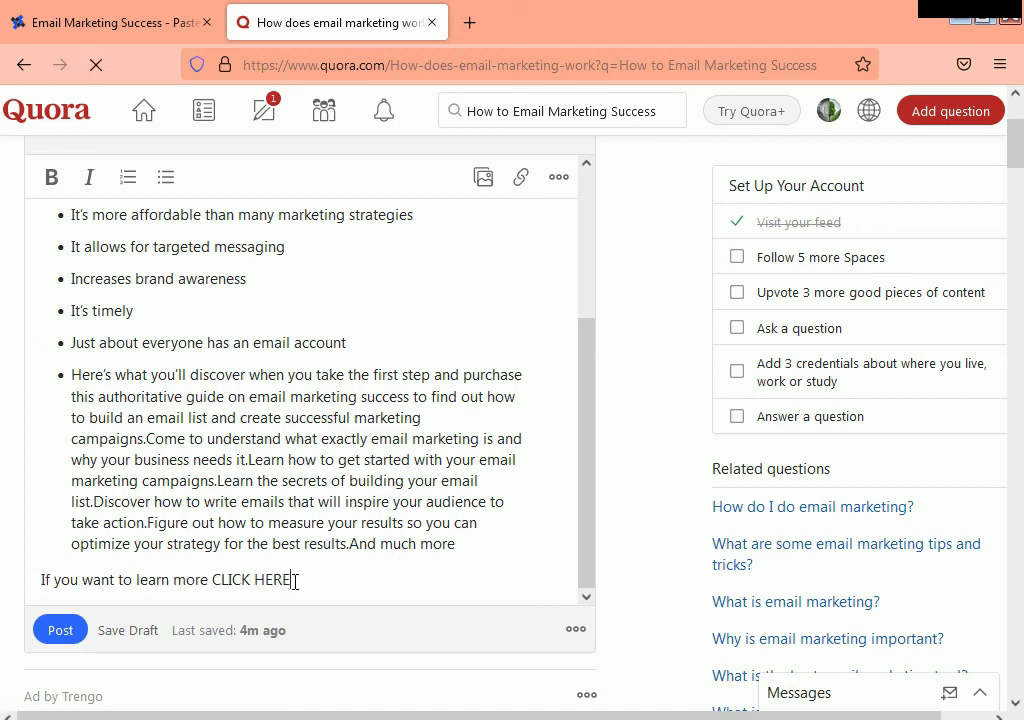
drag(293, 581, 206, 577)
scroll(297, 426, up, 3)
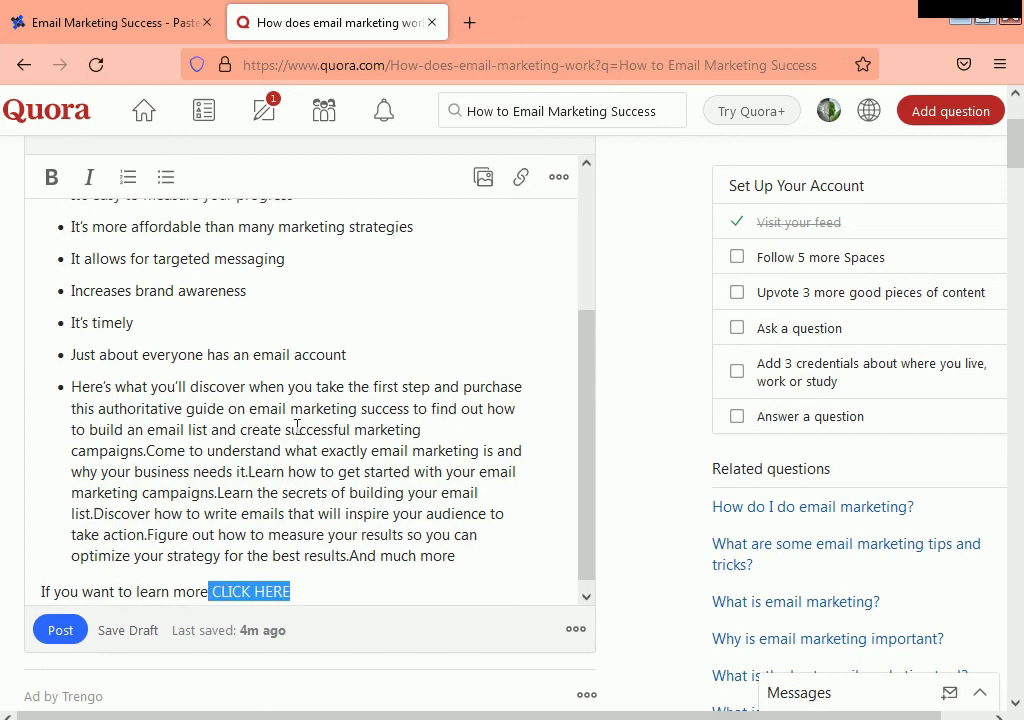
scroll(297, 426, up, 5)
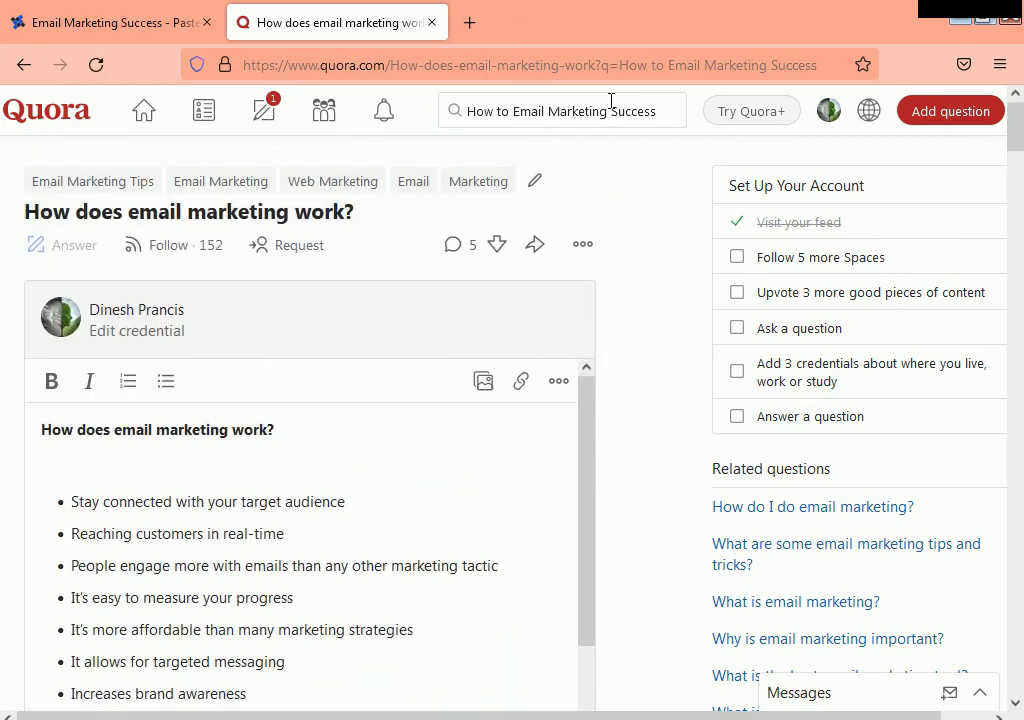
click(521, 384)
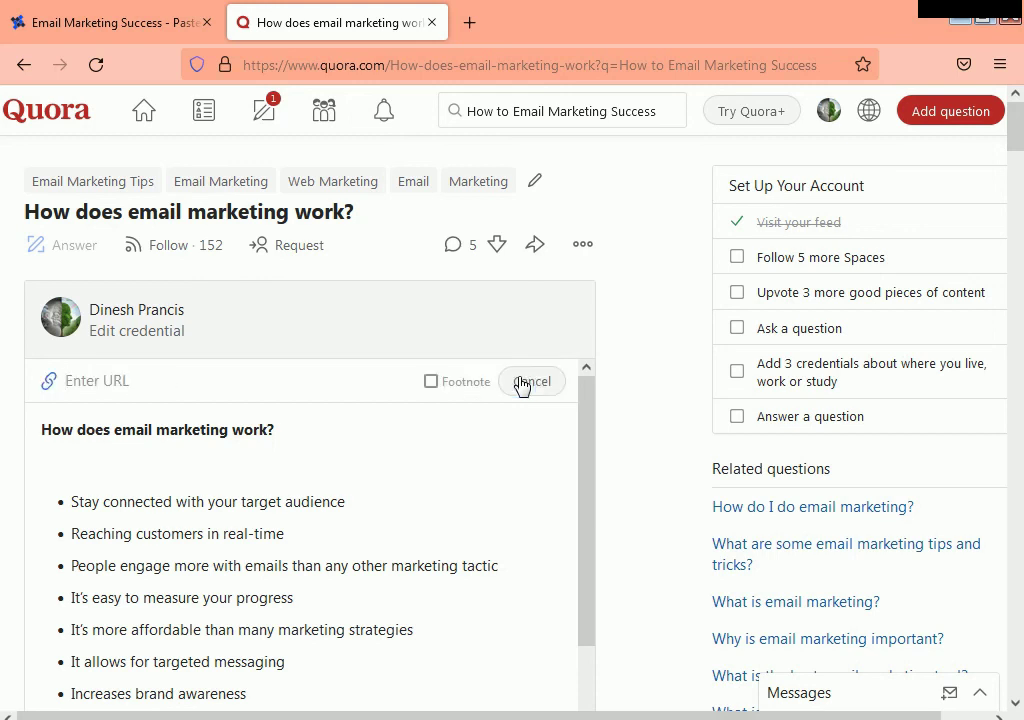
right_click(122, 373)
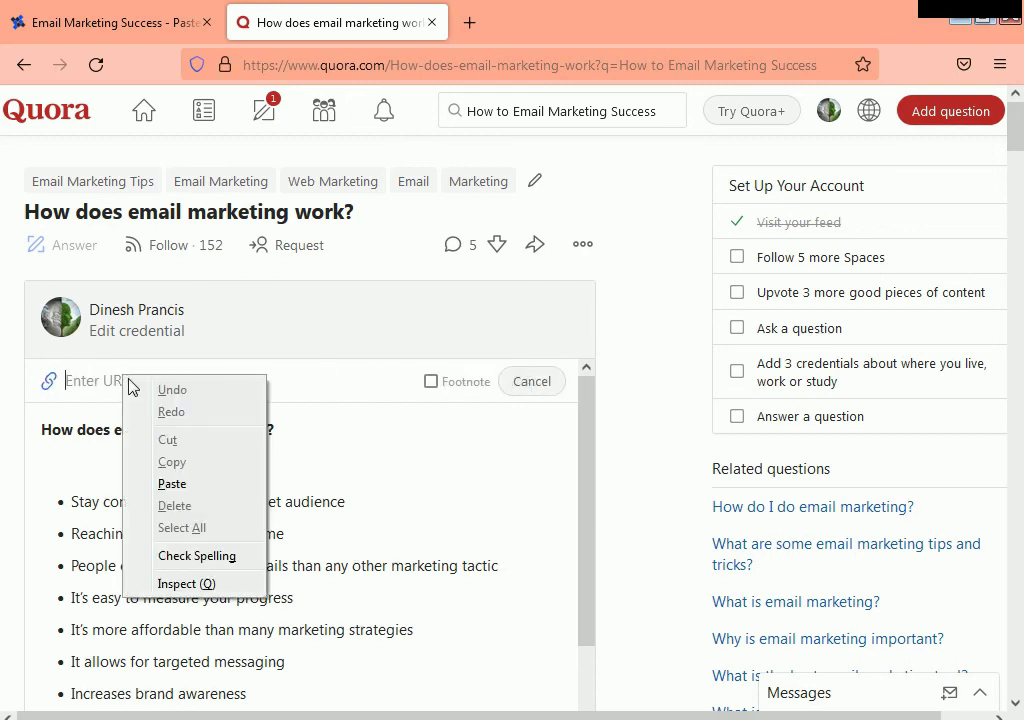
click(176, 485)
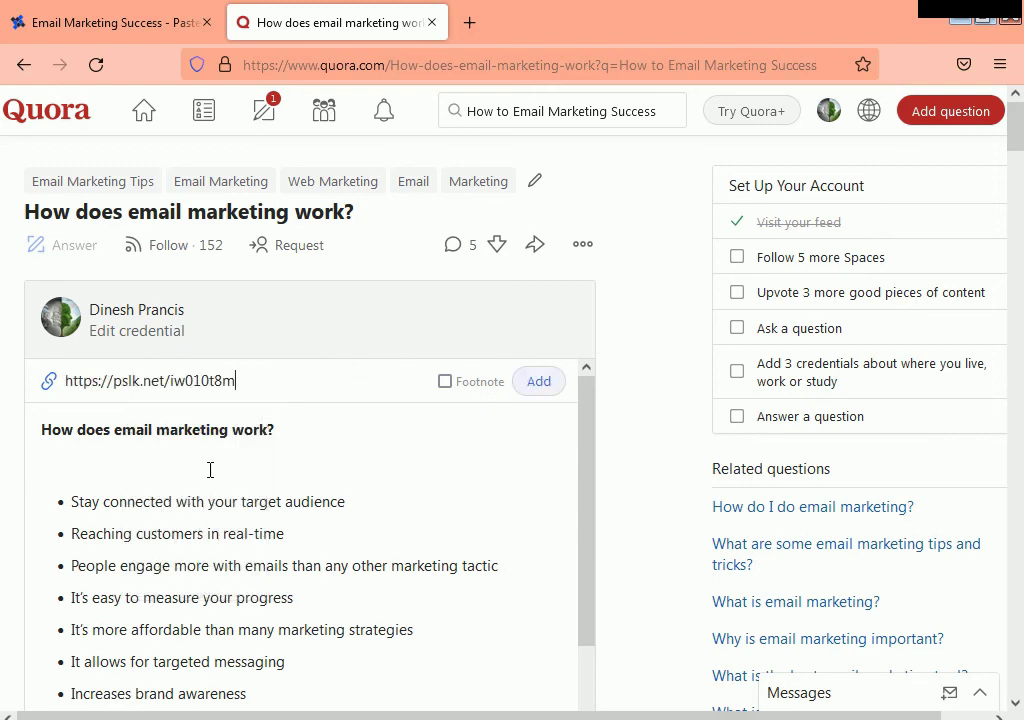
click(539, 383)
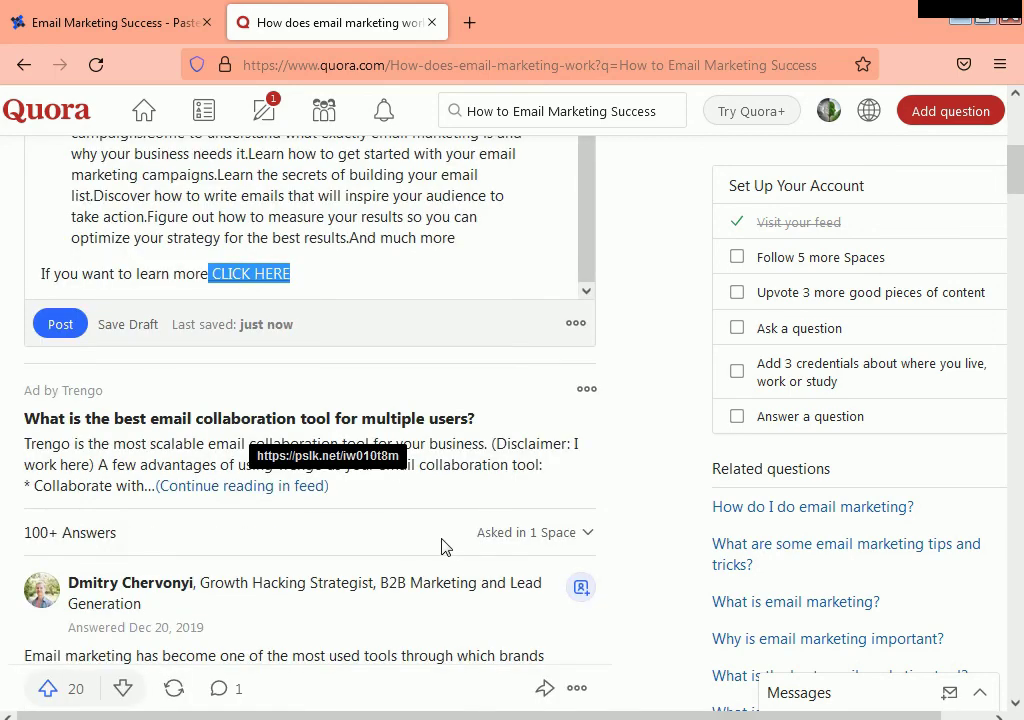
click(458, 282)
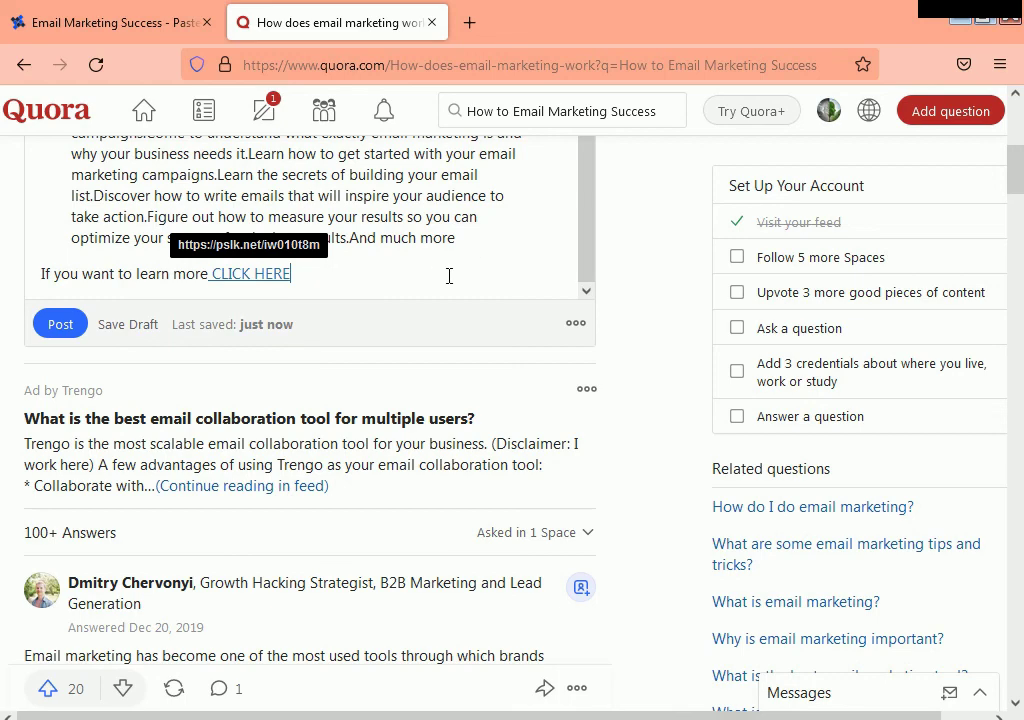
- Check the Digistore24 promolink on the published paste, return to the Quora answer and post it
scroll(448, 277, up, 2)
scroll(425, 287, down, 2)
click(110, 22)
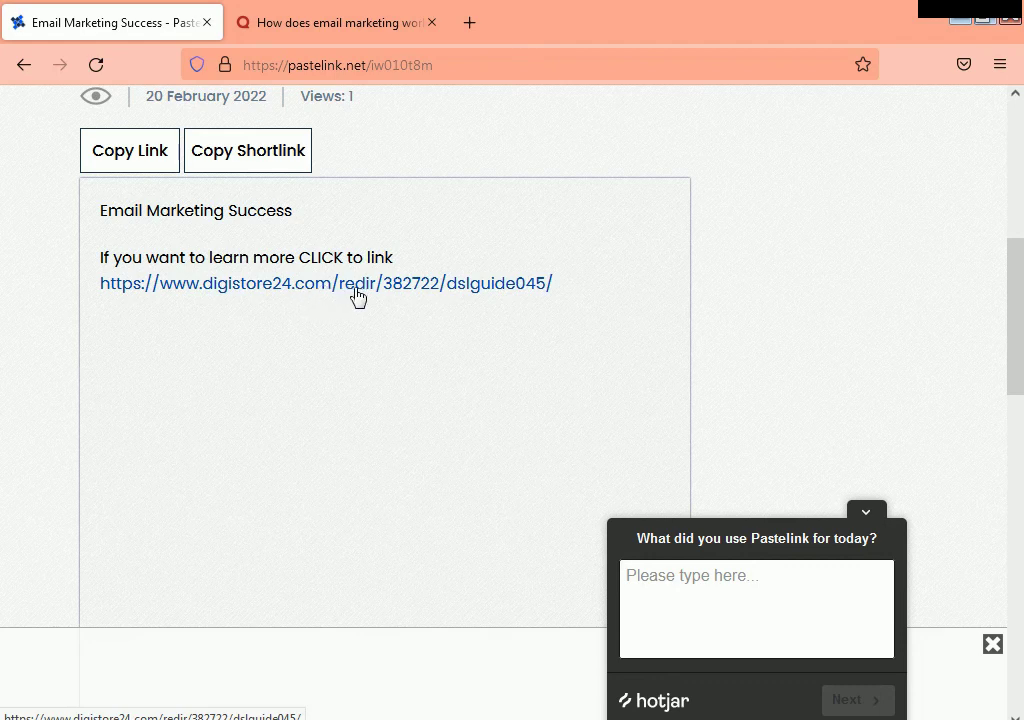
click(355, 18)
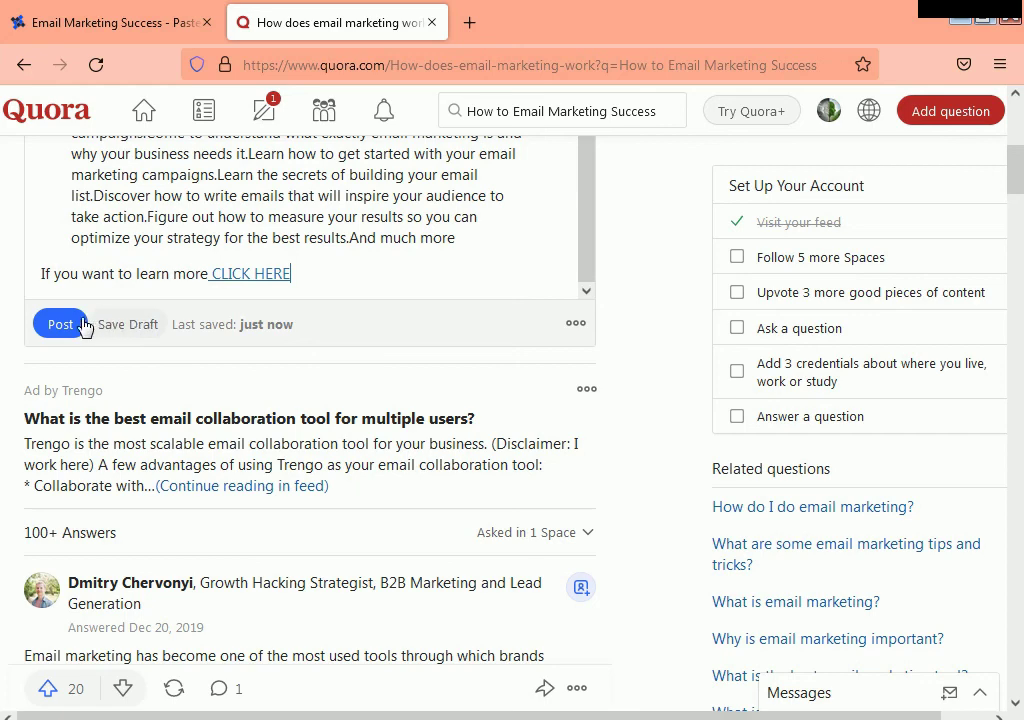
click(52, 328)
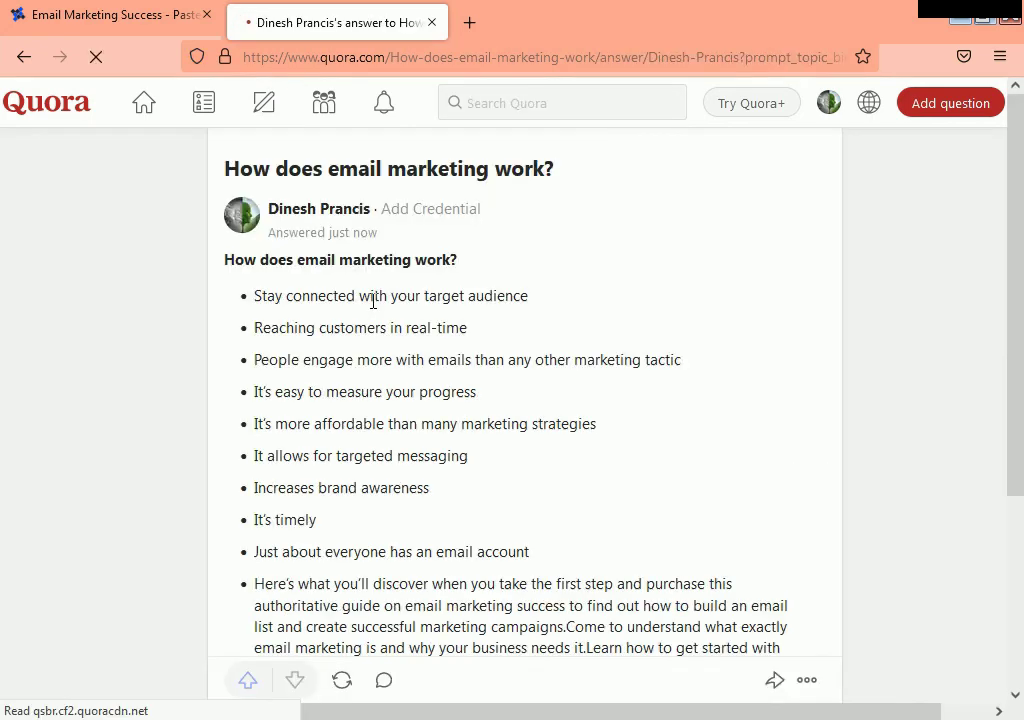
- Test the posted answer's "CLICK HERE" link and follow the promolink on the Pastelink page to the sales page
scroll(372, 313, down, 3)
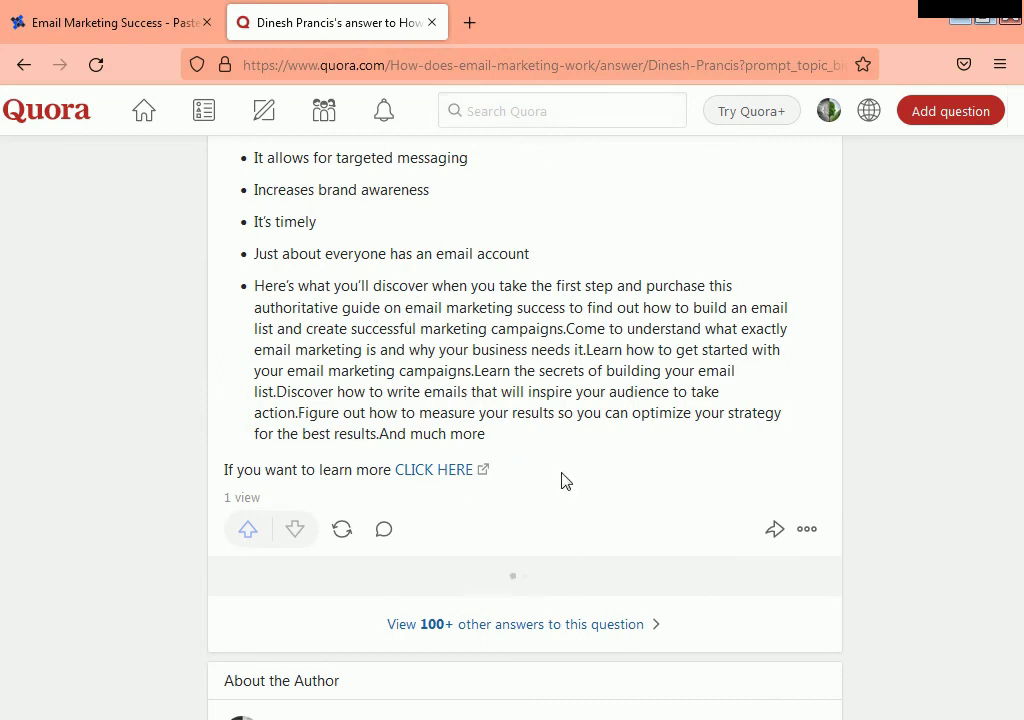
click(451, 470)
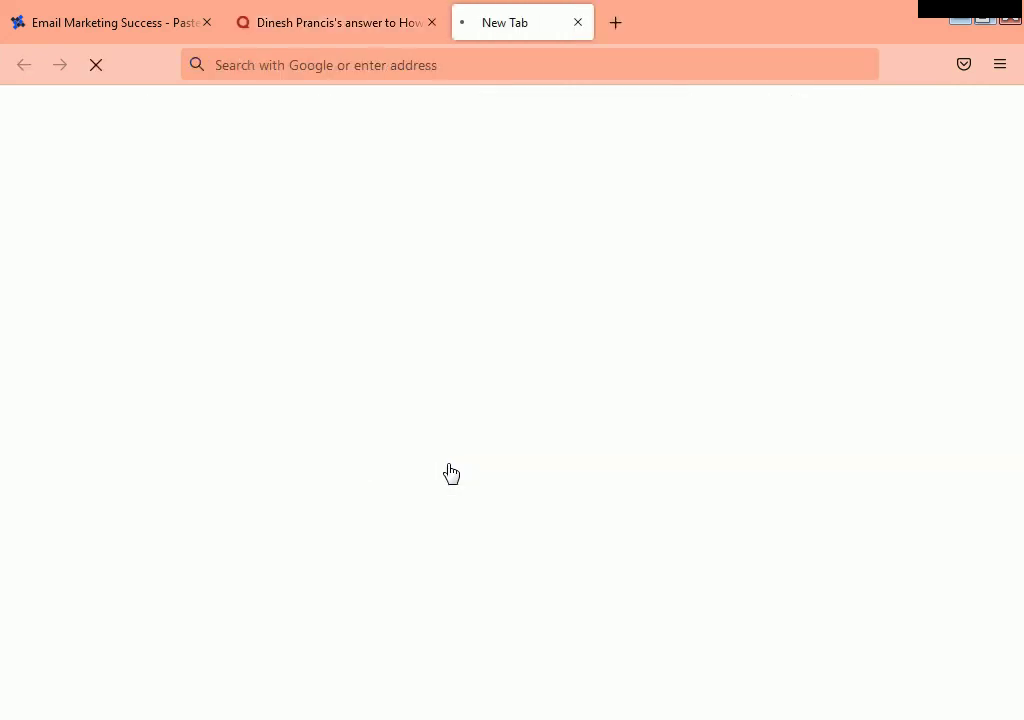
scroll(464, 341, up, 4)
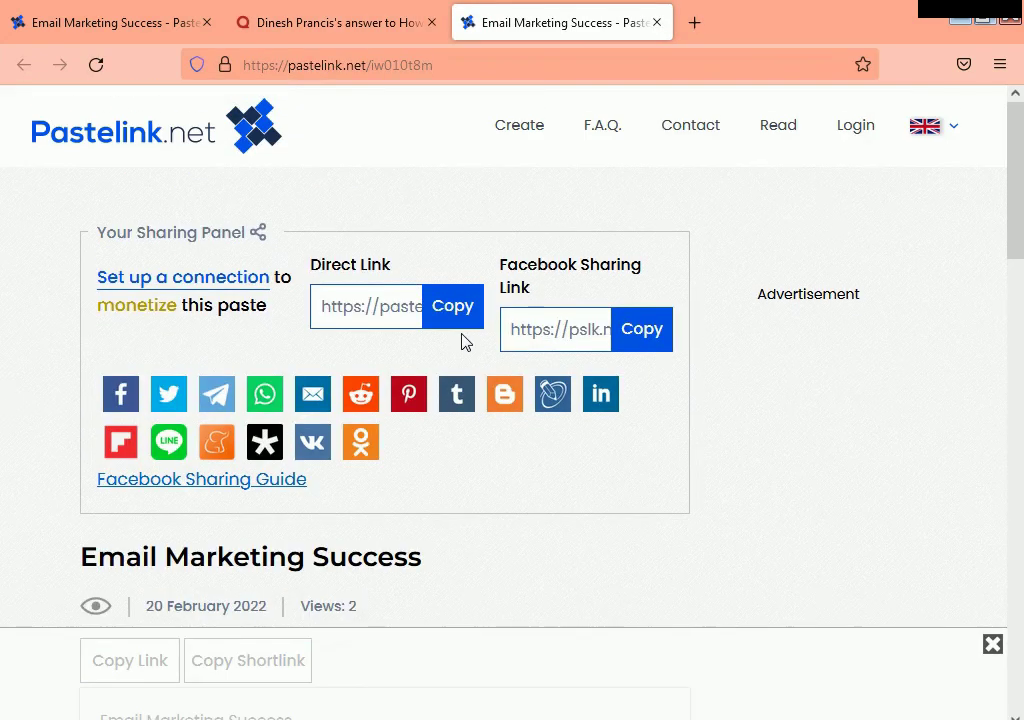
scroll(458, 346, down, 2)
scroll(423, 354, down, 2)
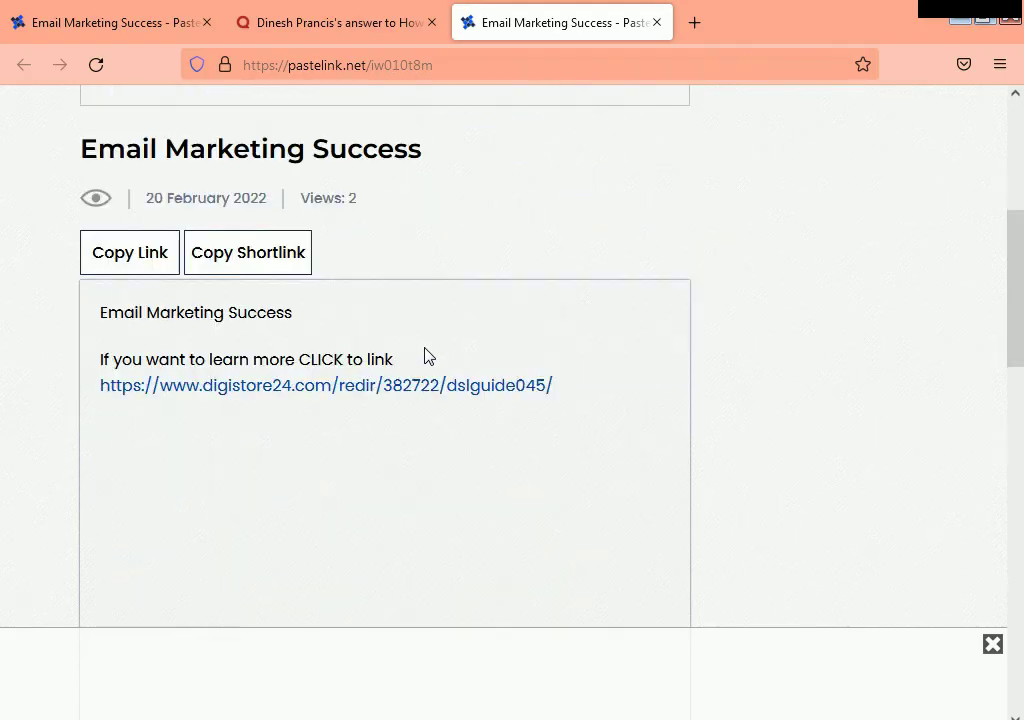
click(390, 392)
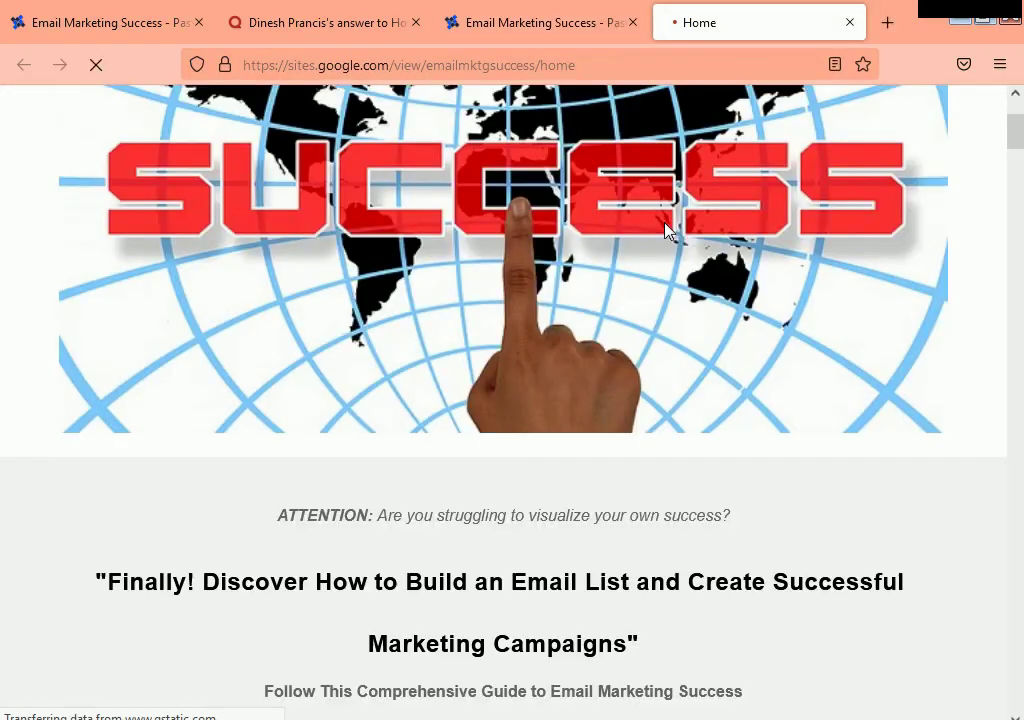
- Examine the Email Marketing Success sales page through to the money-back guarantee and the Add To Cart offer
scroll(667, 231, down, 5)
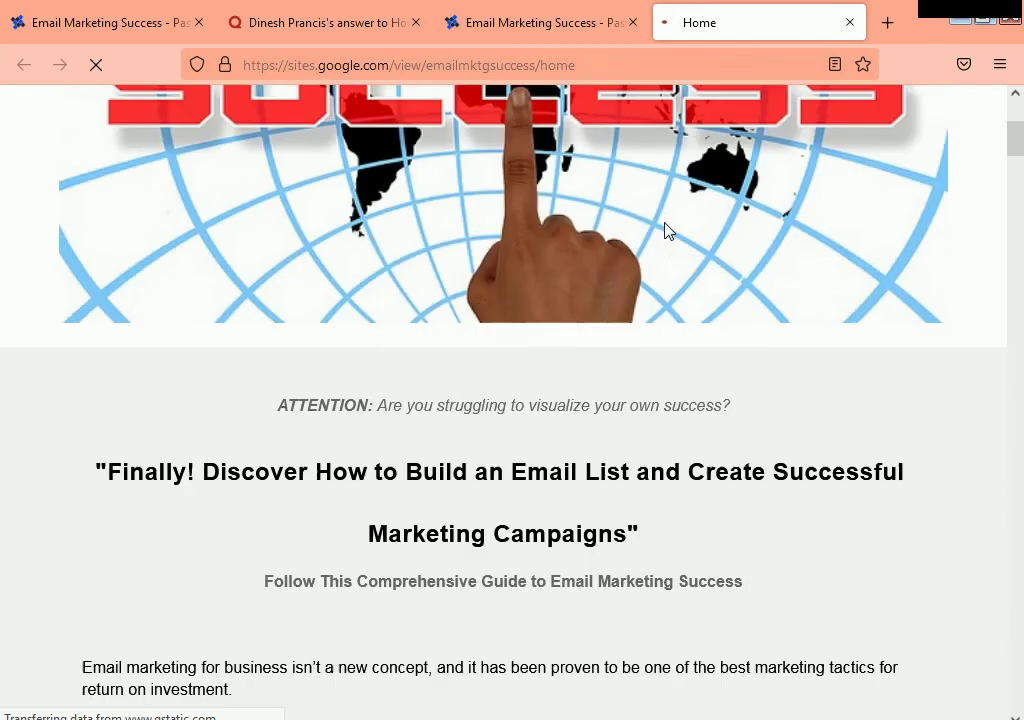
scroll(667, 231, down, 10)
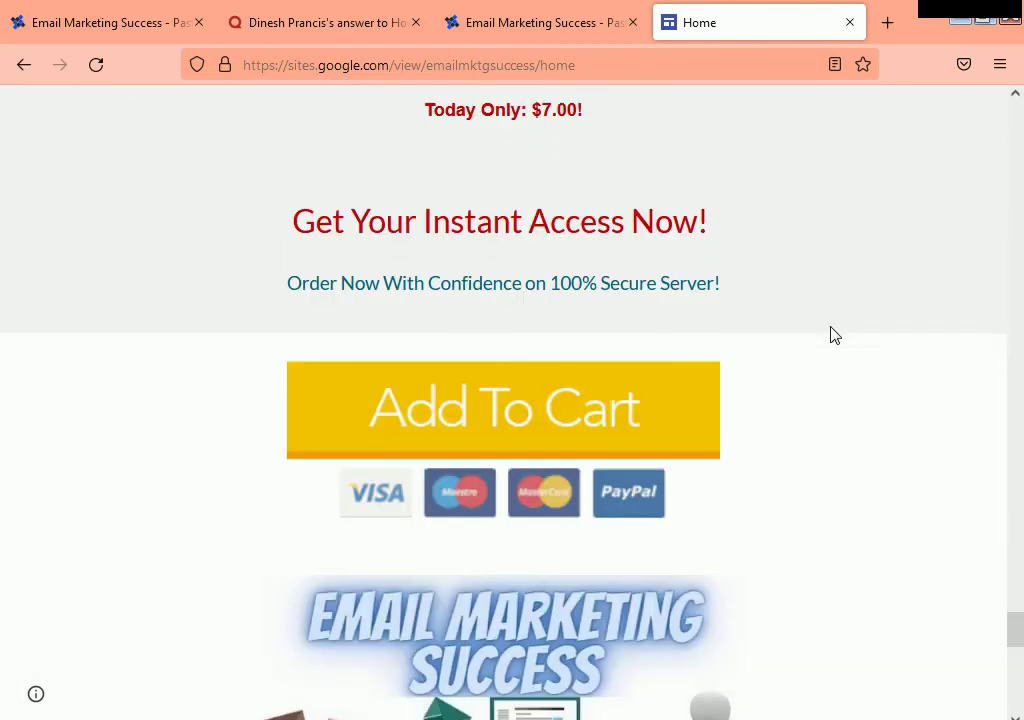
scroll(835, 335, down, 8)
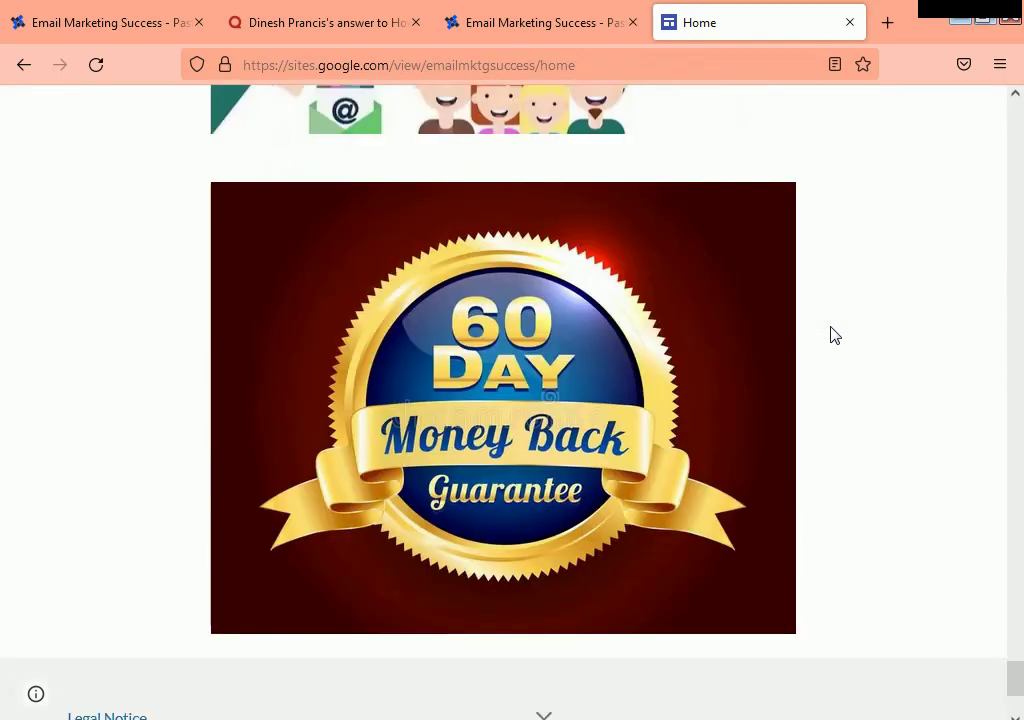
scroll(835, 335, down, 1)
scroll(835, 335, up, 9)
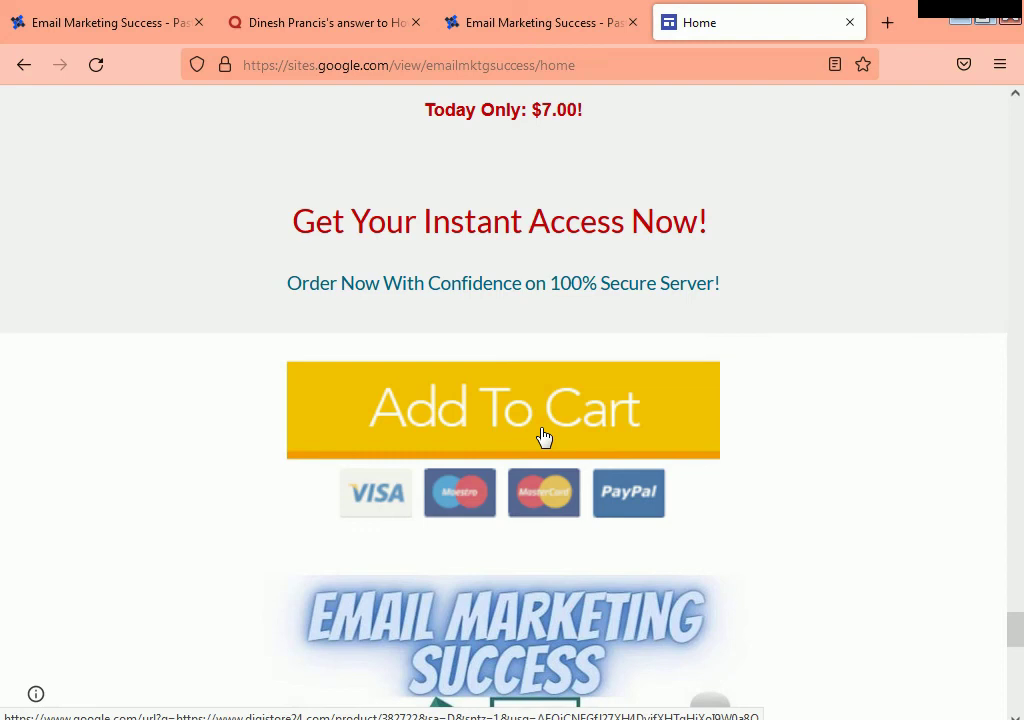
- Return to the Quora home feed and view the Add Question and Create Post forms, including the post's audience options
click(320, 22)
click(140, 118)
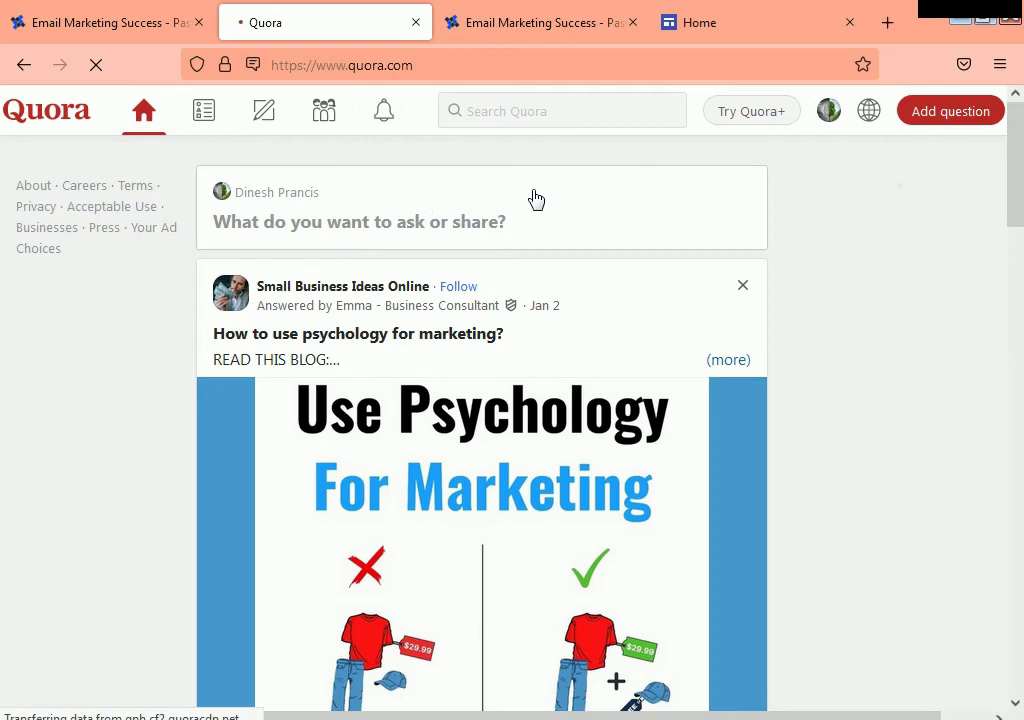
scroll(533, 199, down, 3)
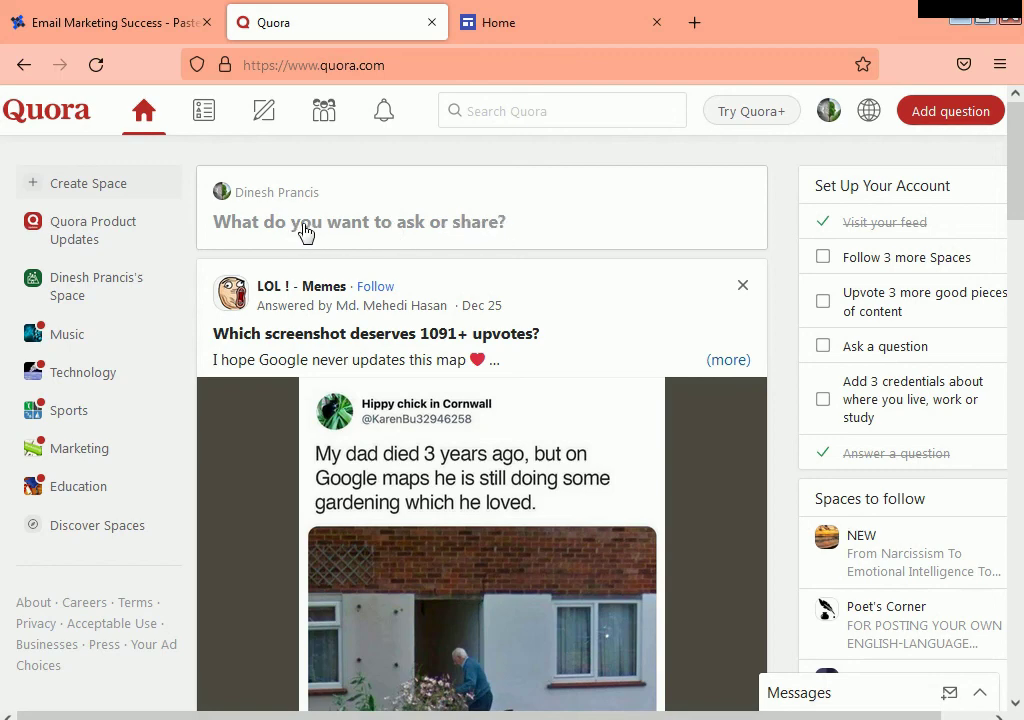
click(474, 233)
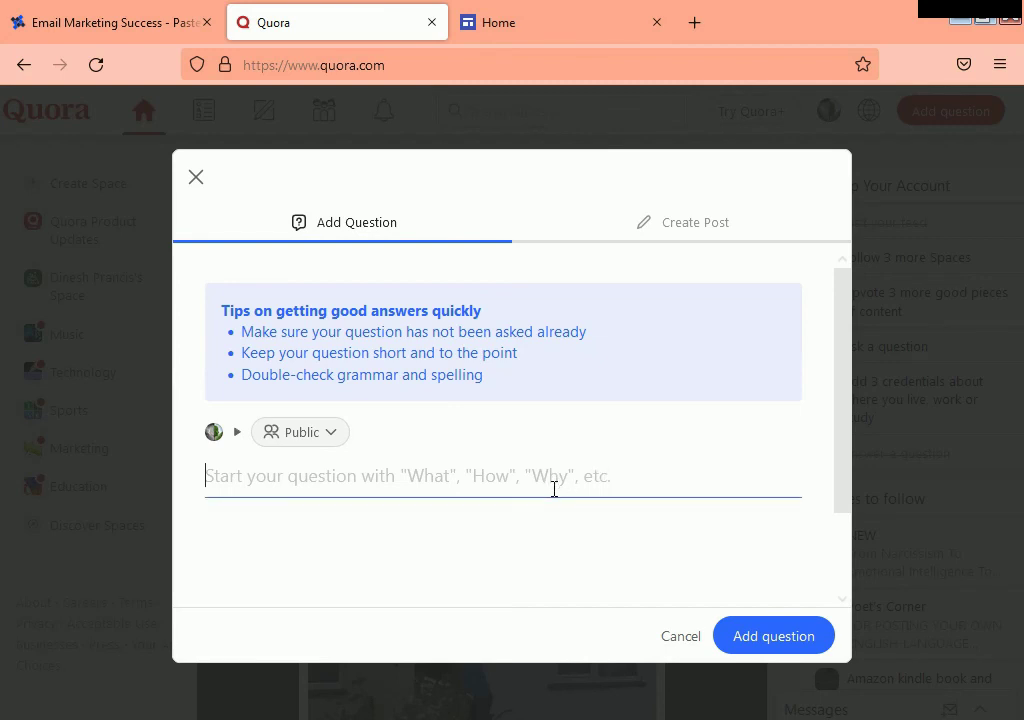
click(676, 240)
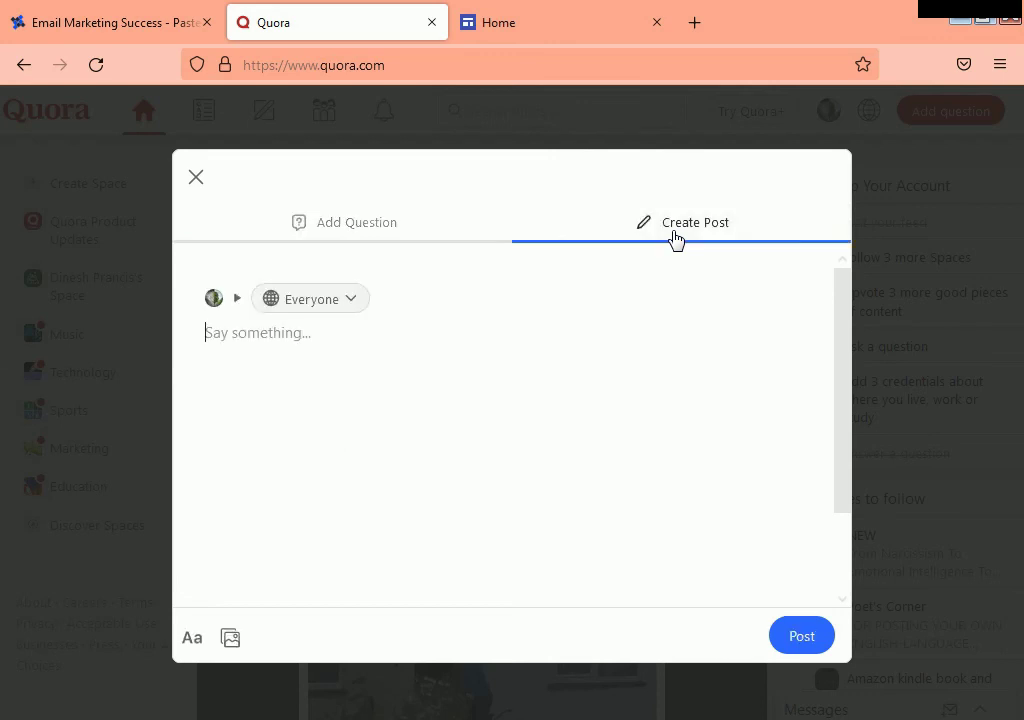
click(348, 302)
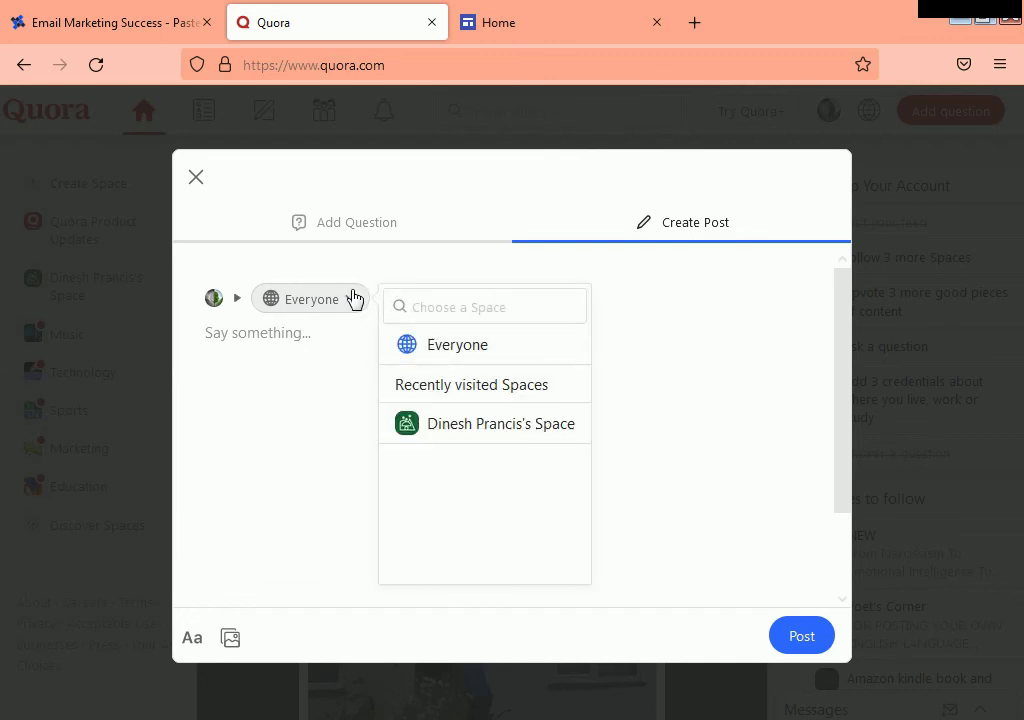
click(345, 345)
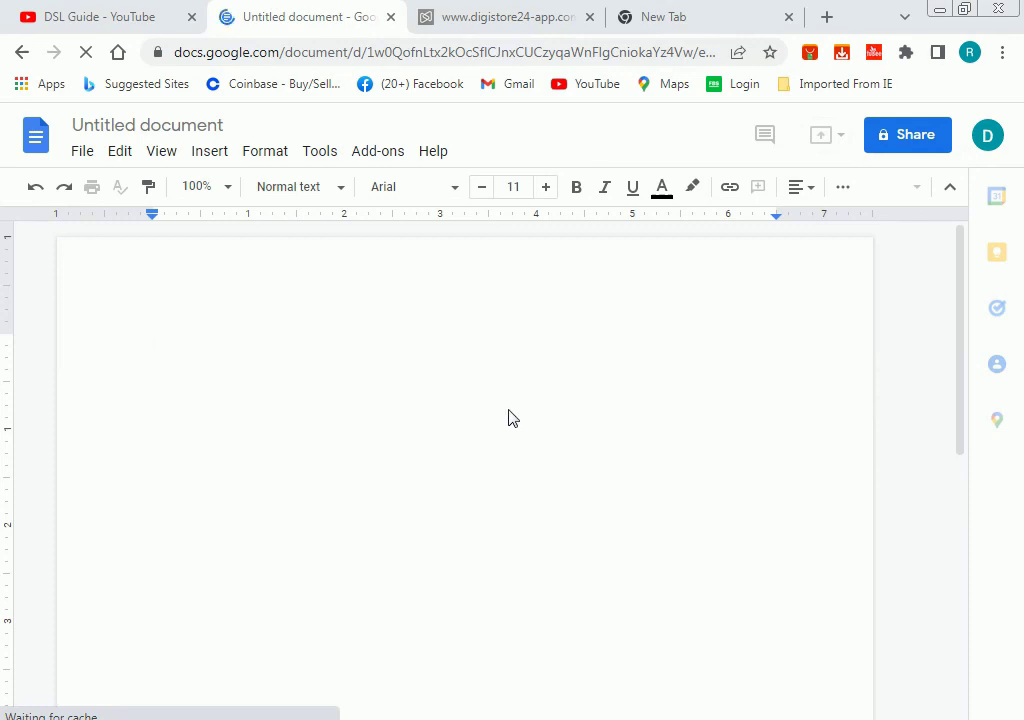
- Copy the product title "Email Marketing Success" from the Digistore24 marketplace and paste it into the untitled Google Docs document
click(430, 20)
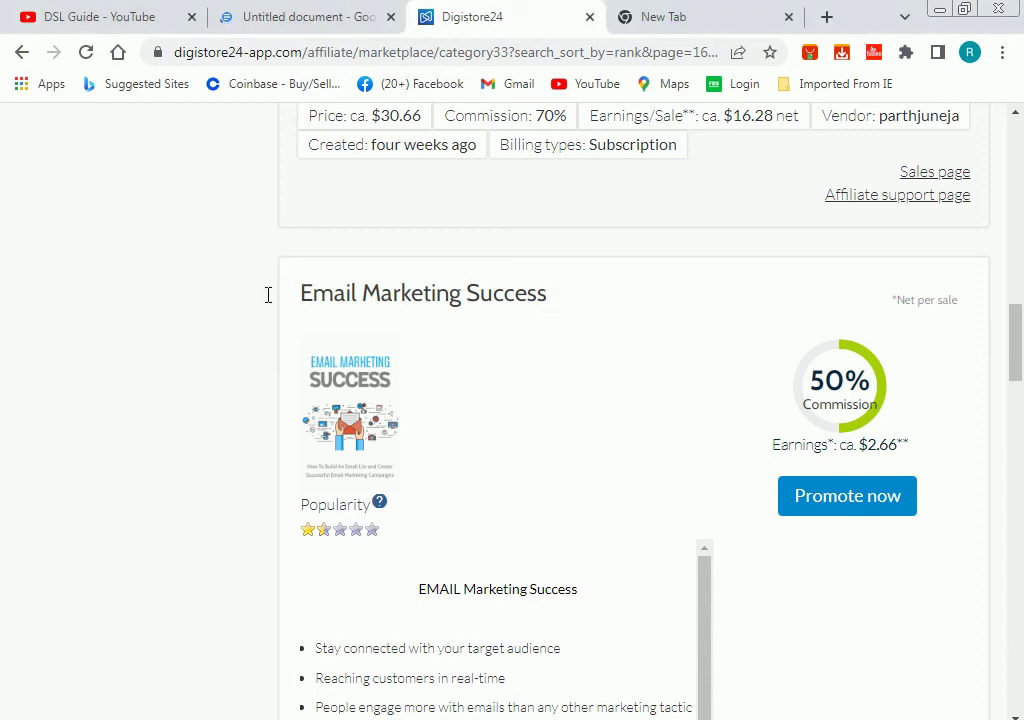
triple_click(302, 296)
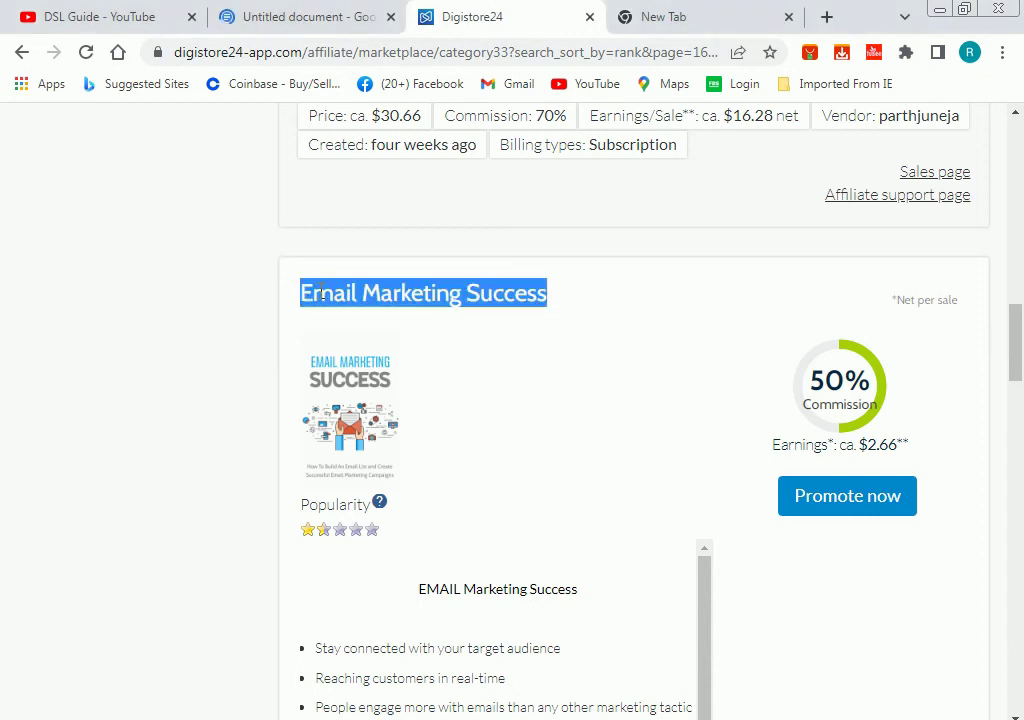
right_click(323, 295)
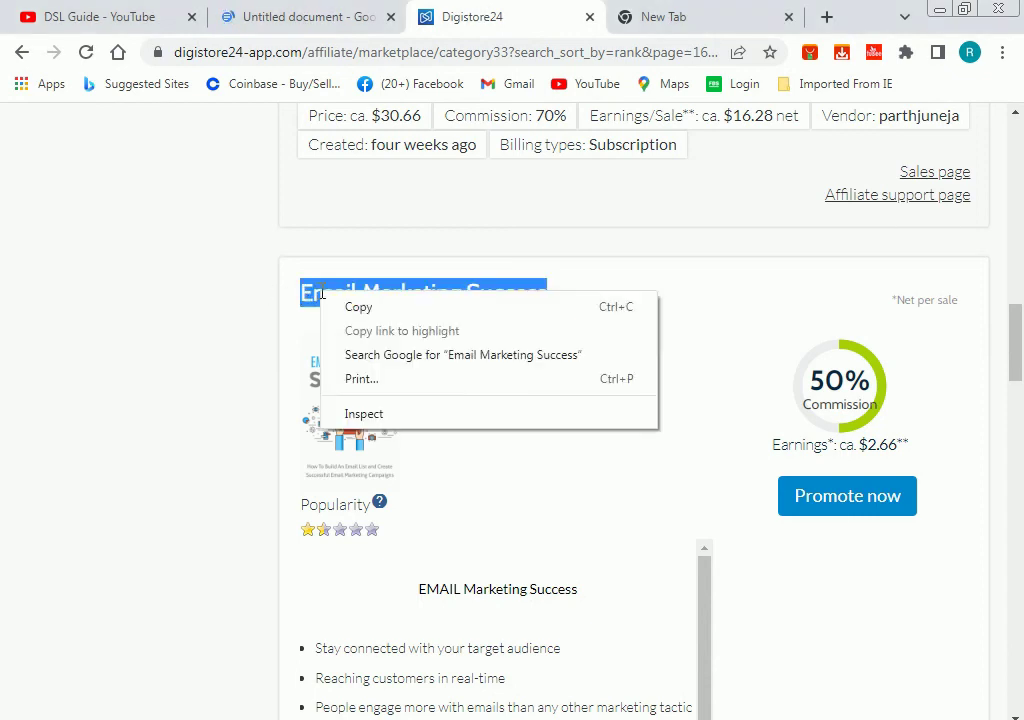
click(386, 305)
click(330, 18)
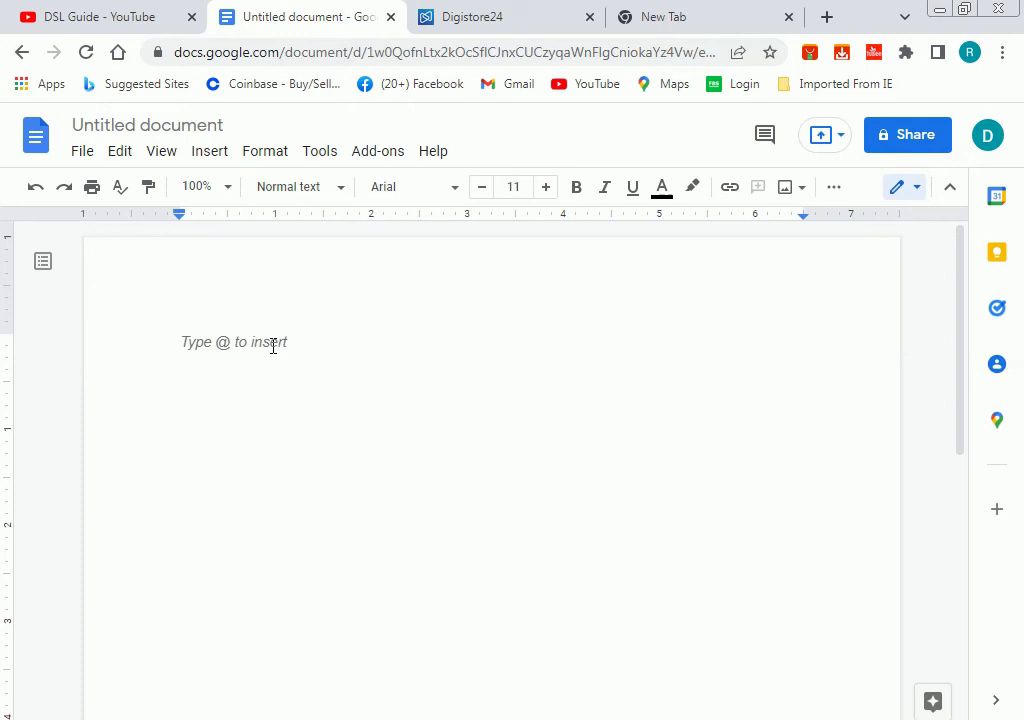
key(ctrl+v)
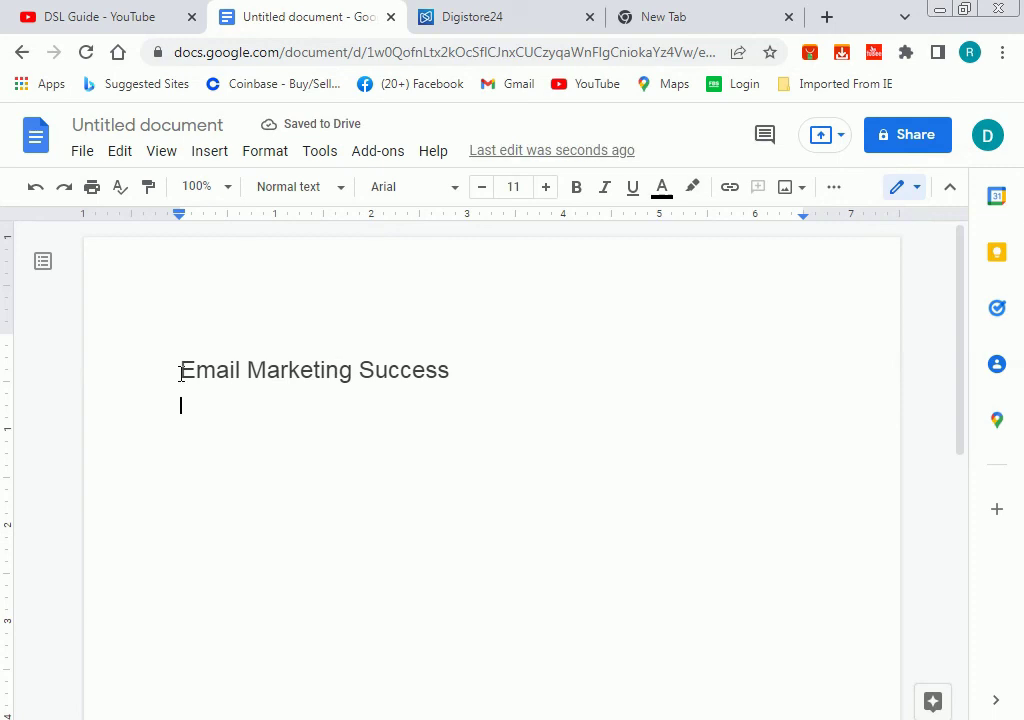
- Select the pasted "Email Marketing Success" heading in the document
drag(181, 372, 511, 398)
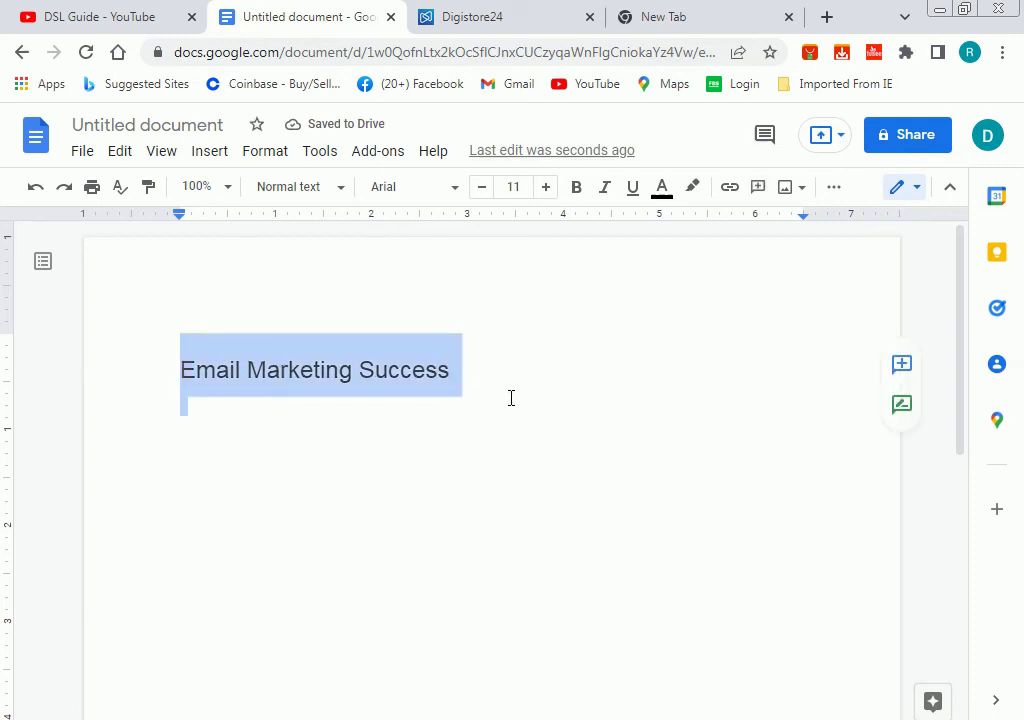